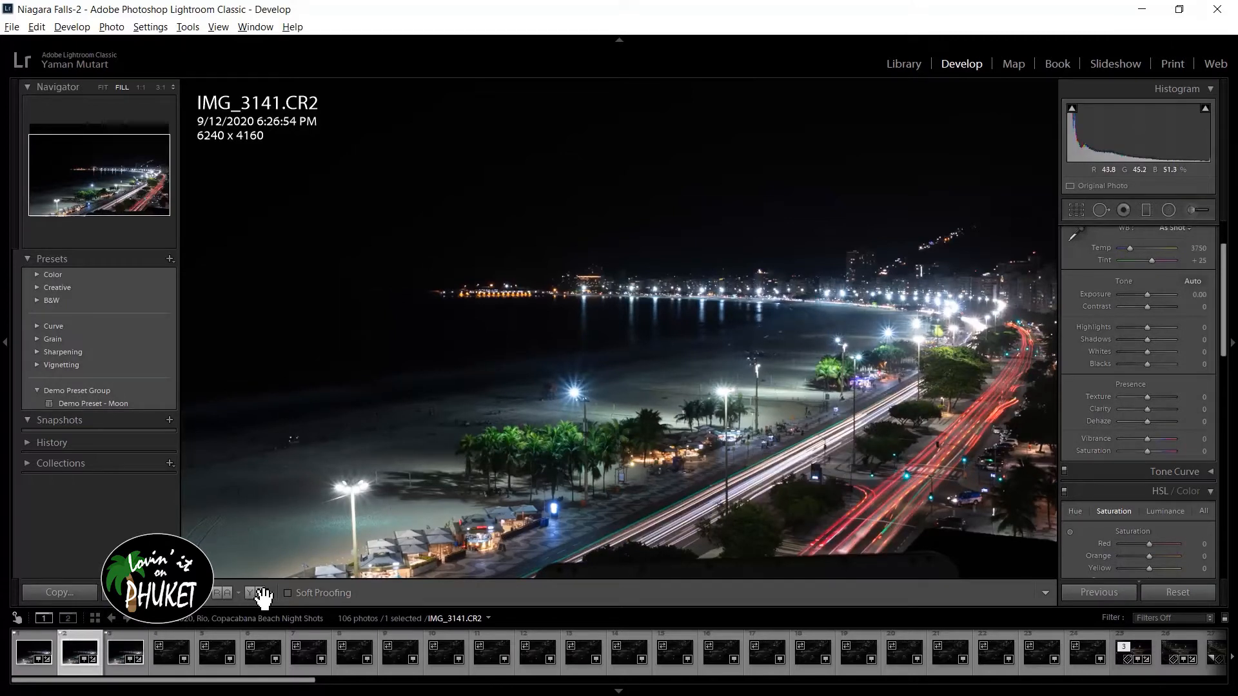
Step: Select the photos IMG_3142, IMG_3141 and IMG_3140 and open them as layers of one document in Photoshop
{"action": "left_click", "coordinate": [117, 656]}
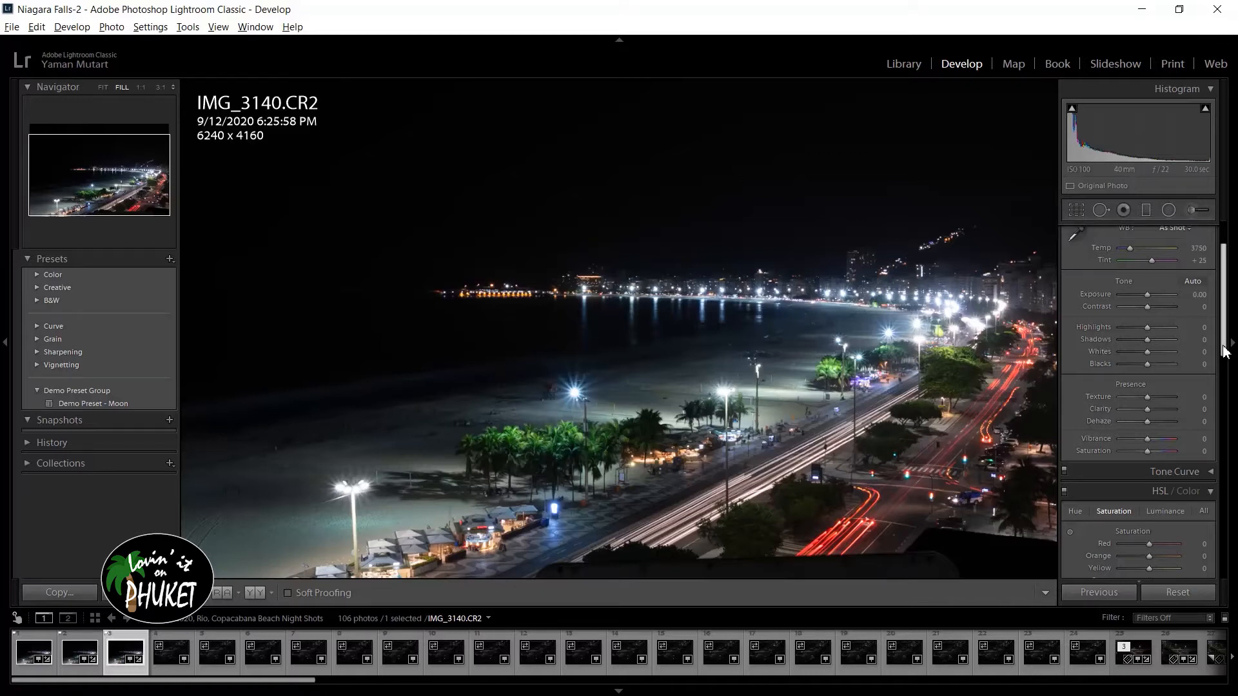
{"action": "left_click_drag", "start_coordinate": [1224, 350], "coordinate": [1208, 309]}
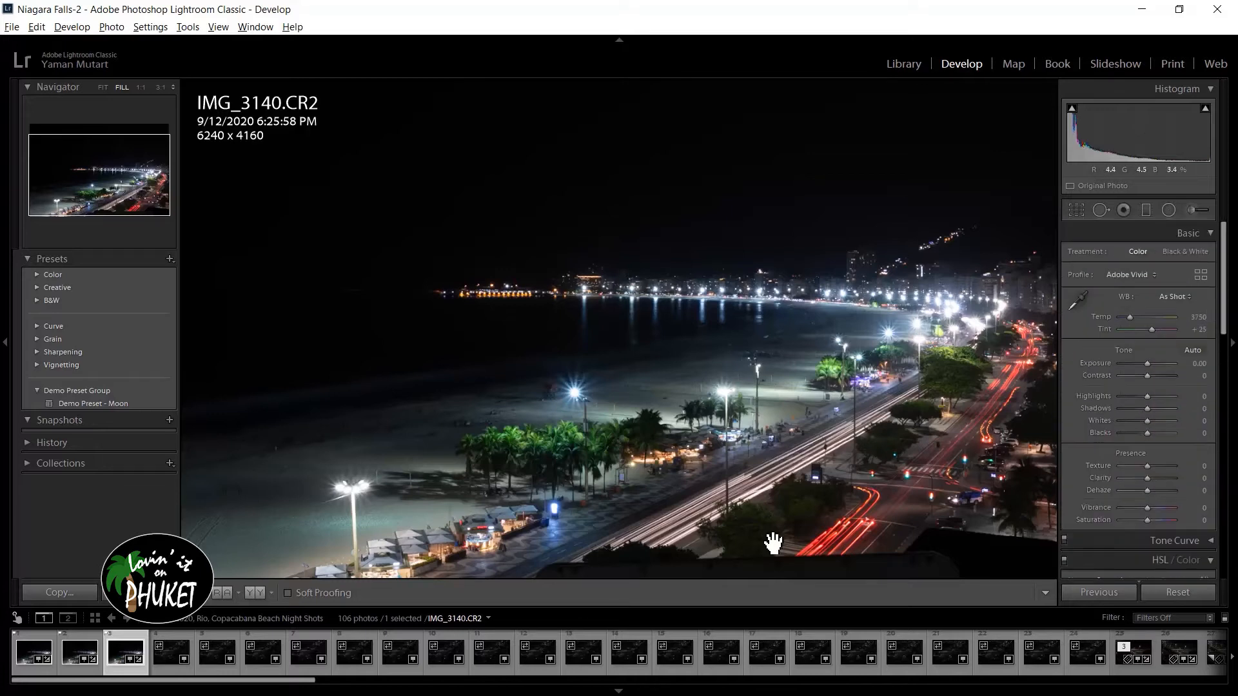
{"action": "left_click", "coordinate": [72, 654]}
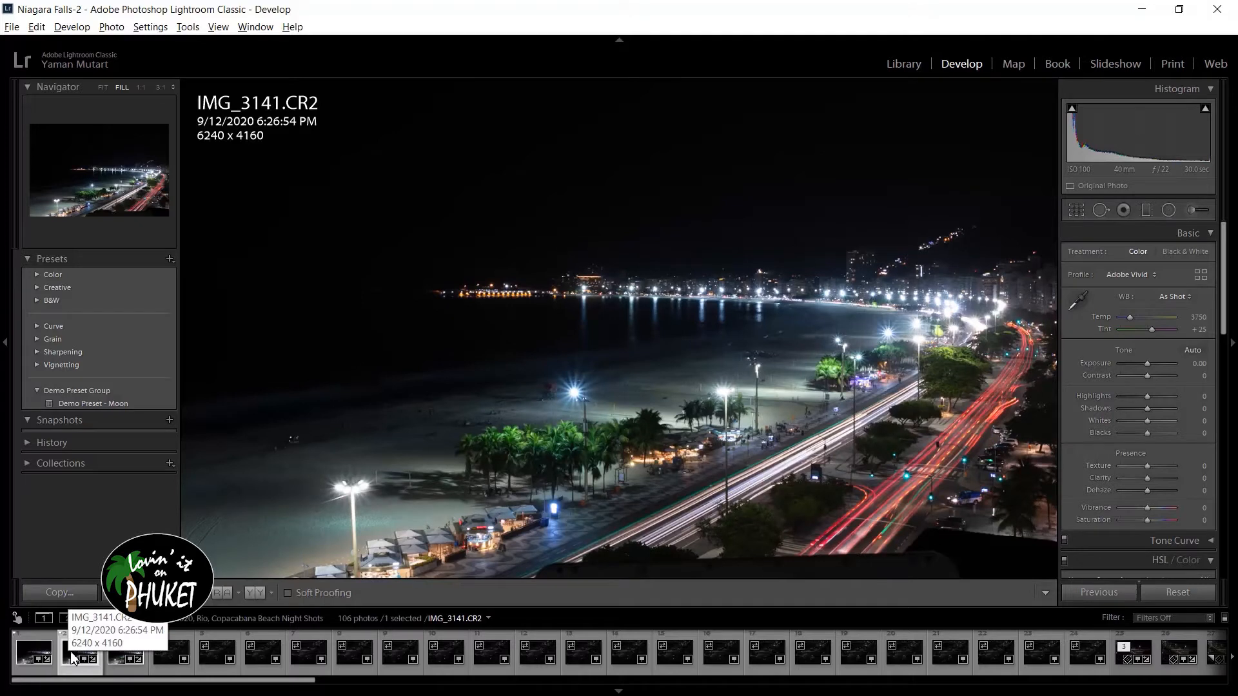
{"action": "left_click", "coordinate": [30, 655]}
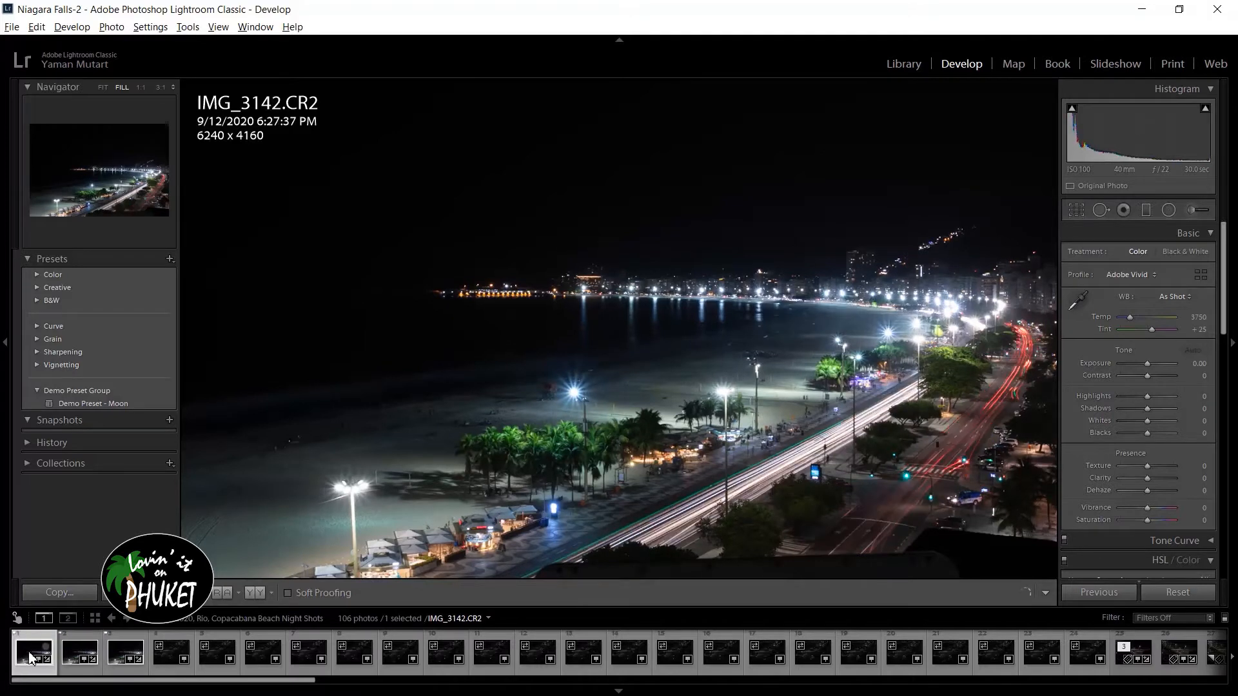
{"action": "left_click", "coordinate": [120, 655], "text": "shift"}
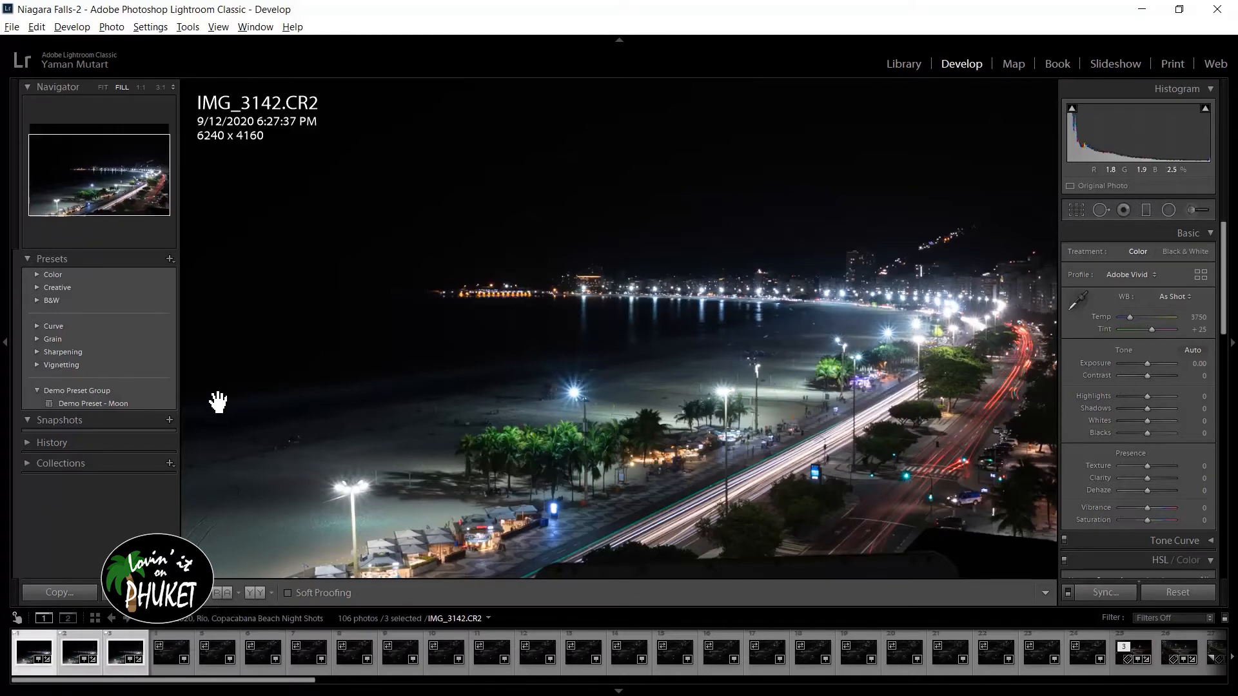
{"action": "left_click", "coordinate": [116, 29]}
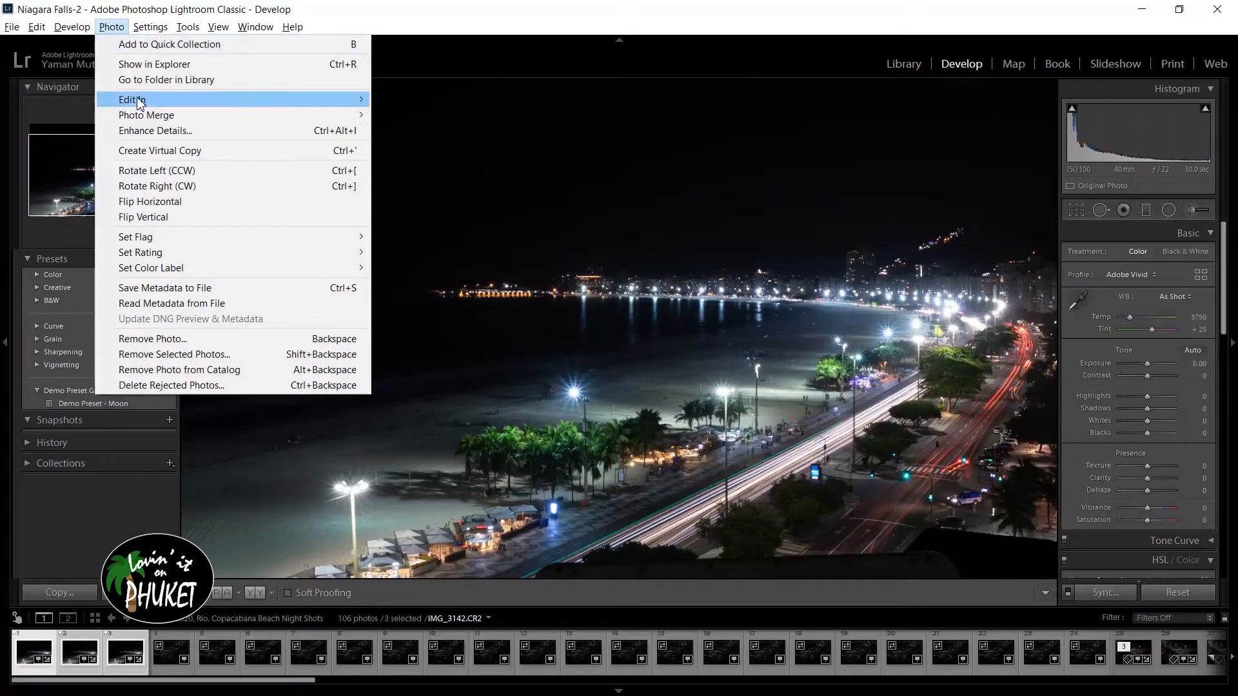
{"action": "mouse_move", "coordinate": [139, 104]}
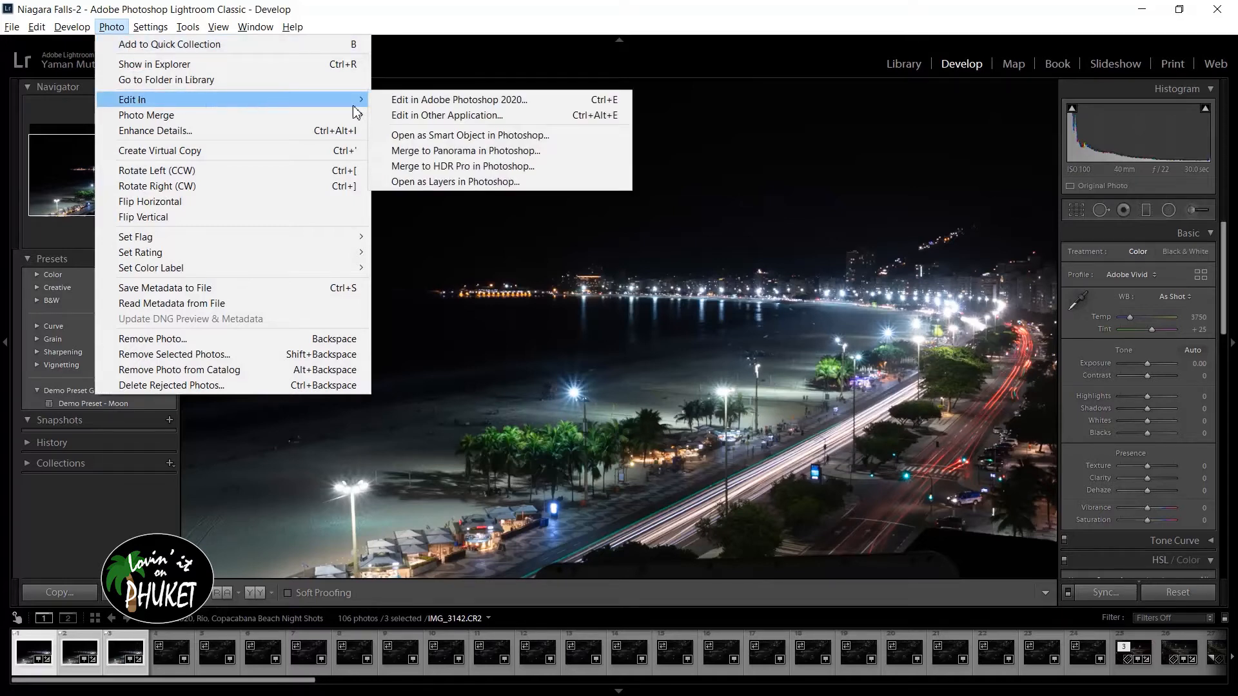
{"action": "left_click", "coordinate": [404, 182]}
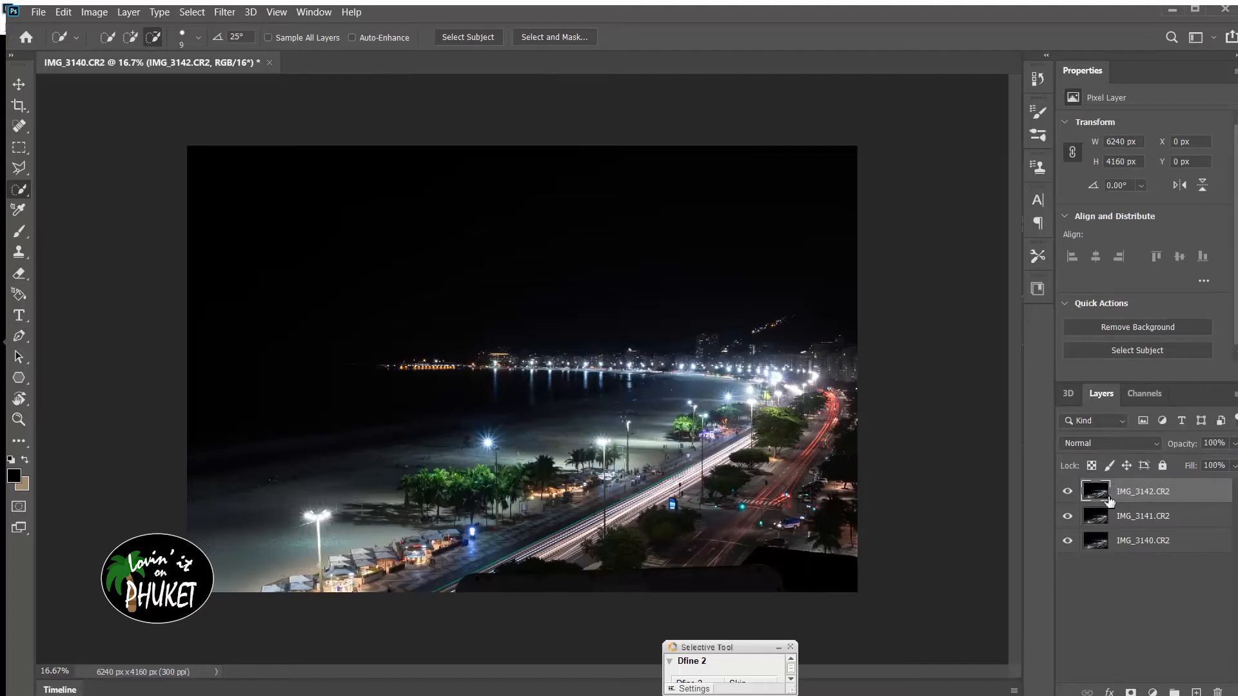
Step: Compare the light trails in the three exposures by hiding and showing layers IMG_3142, IMG_3141 and IMG_3140
{"action": "left_click", "coordinate": [1067, 493]}
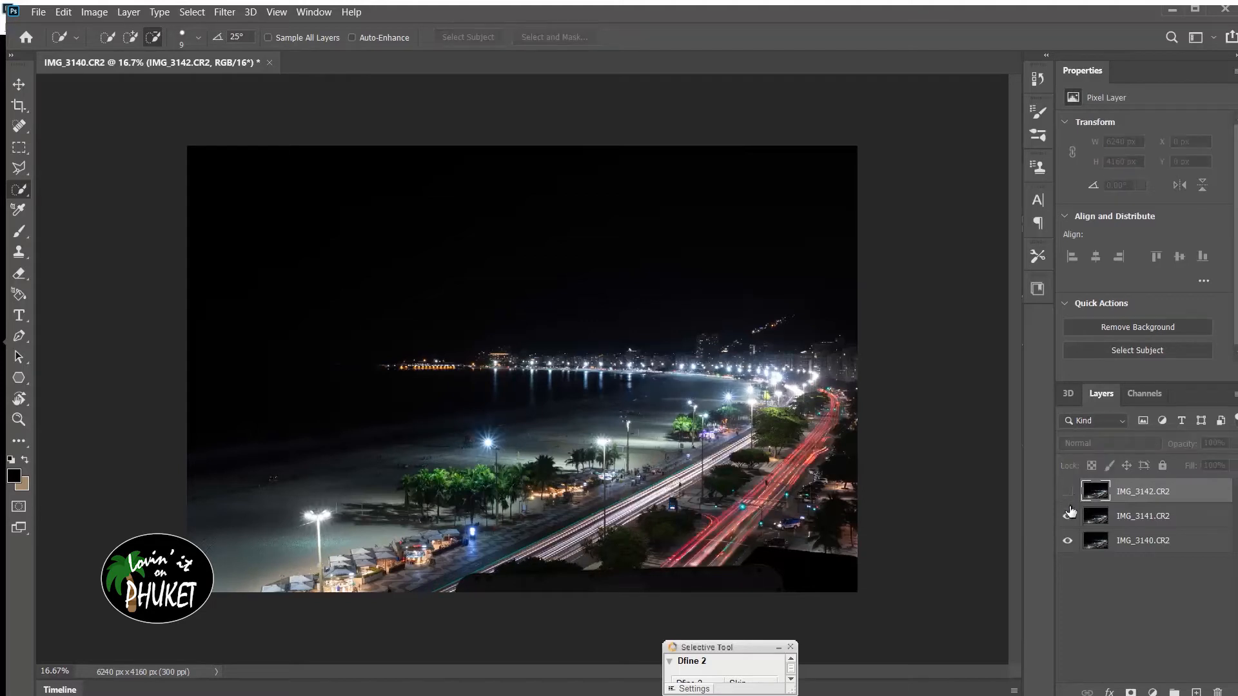
{"action": "left_click", "coordinate": [1068, 516]}
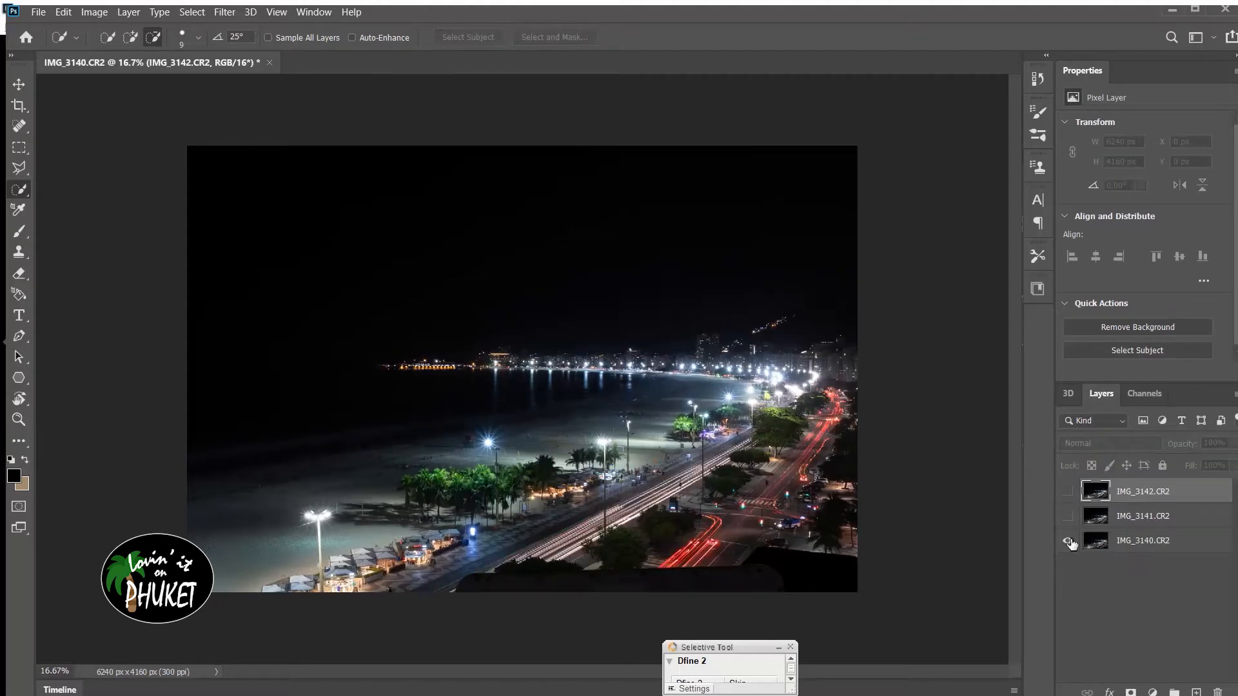
{"action": "left_click", "coordinate": [1070, 541]}
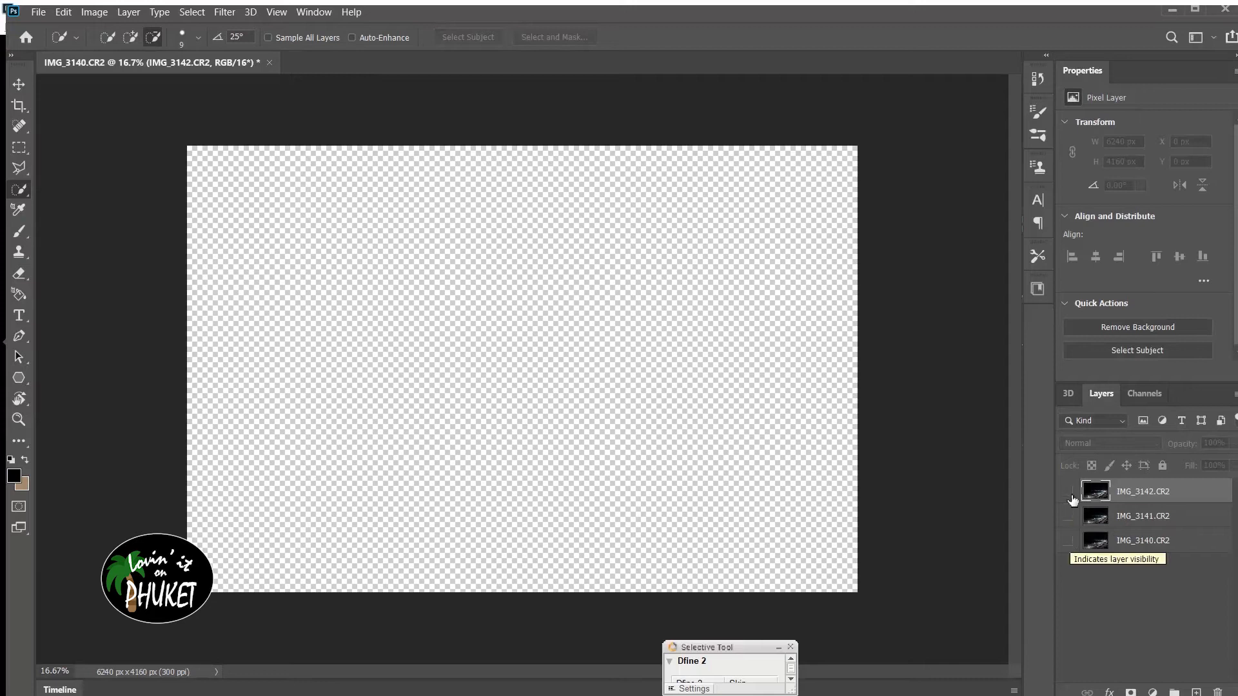
{"action": "left_click", "coordinate": [1070, 541]}
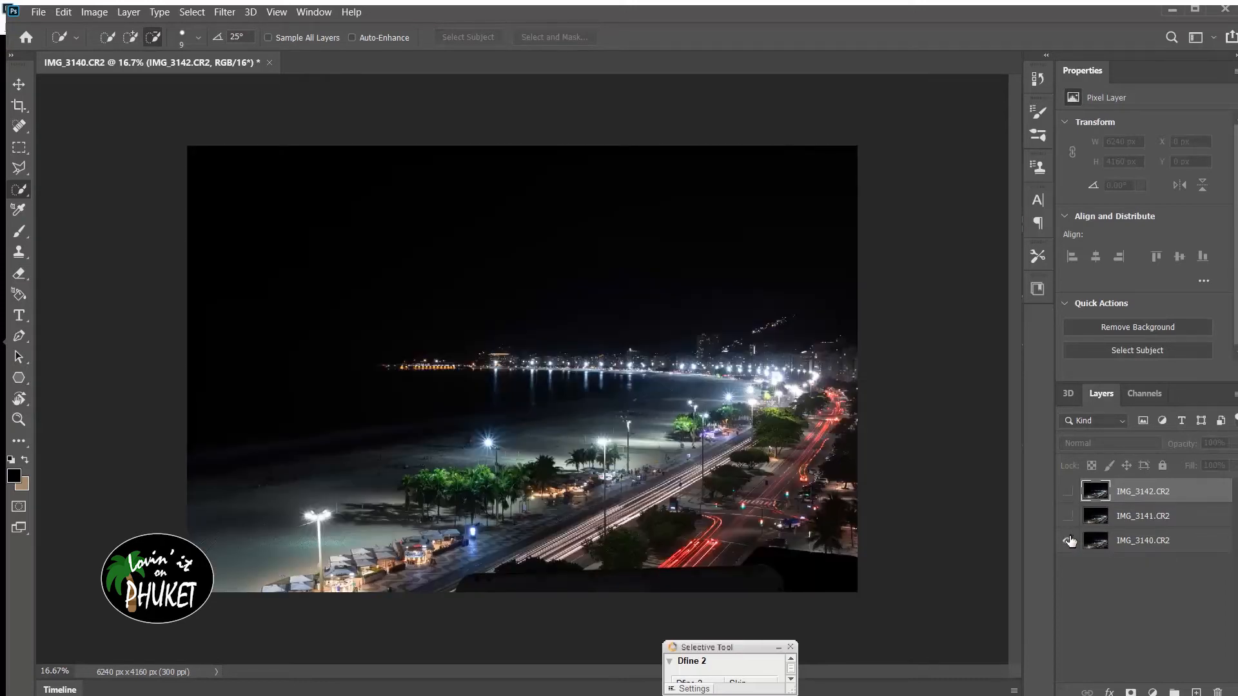
{"action": "left_click", "coordinate": [1068, 493]}
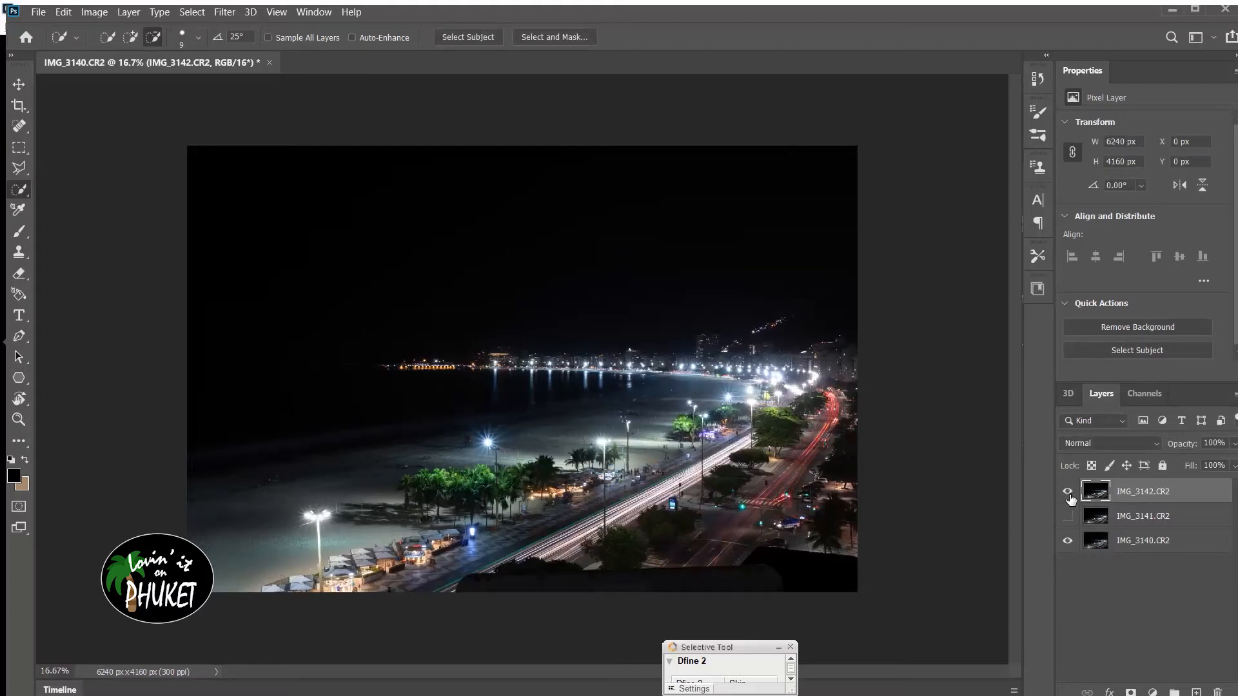
{"action": "left_click", "coordinate": [1068, 493]}
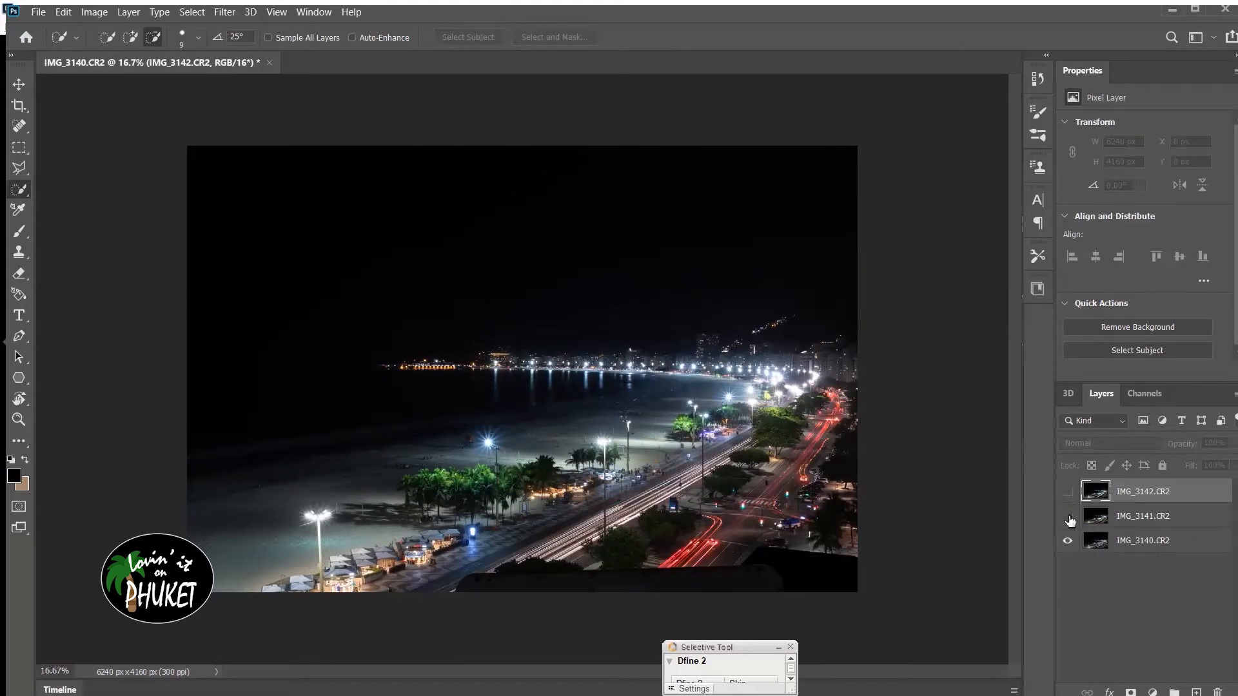
{"action": "left_click", "coordinate": [1068, 517]}
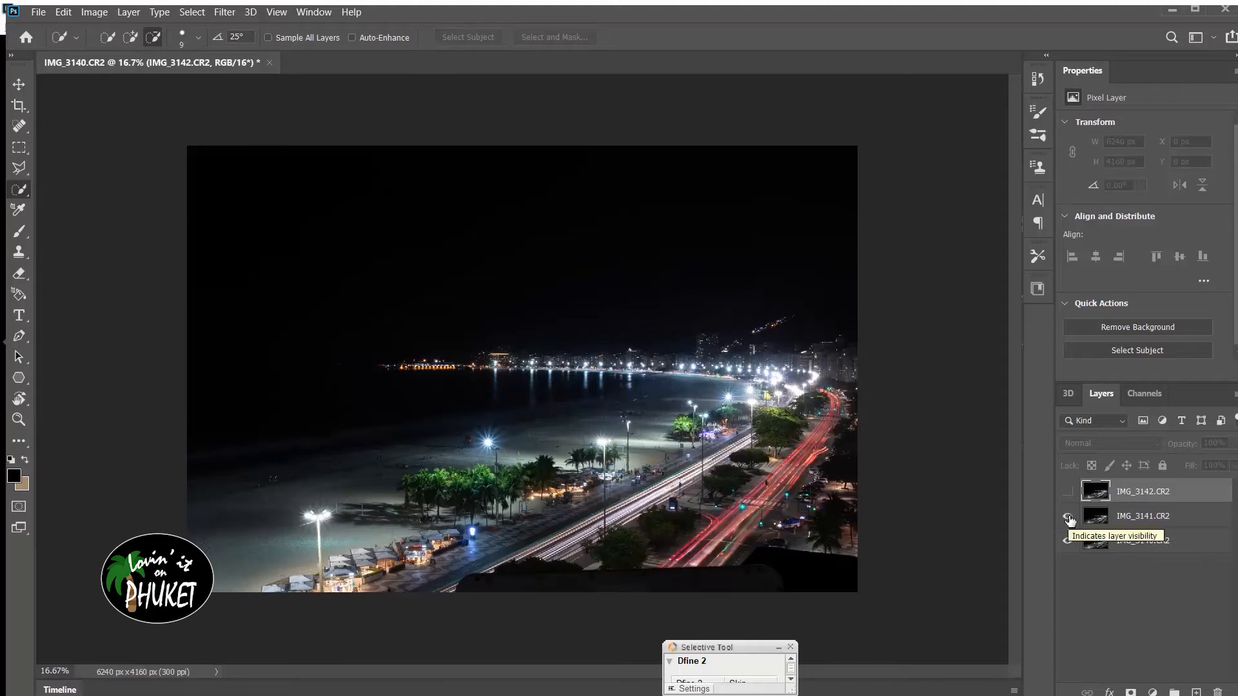
{"action": "left_click", "coordinate": [1068, 517]}
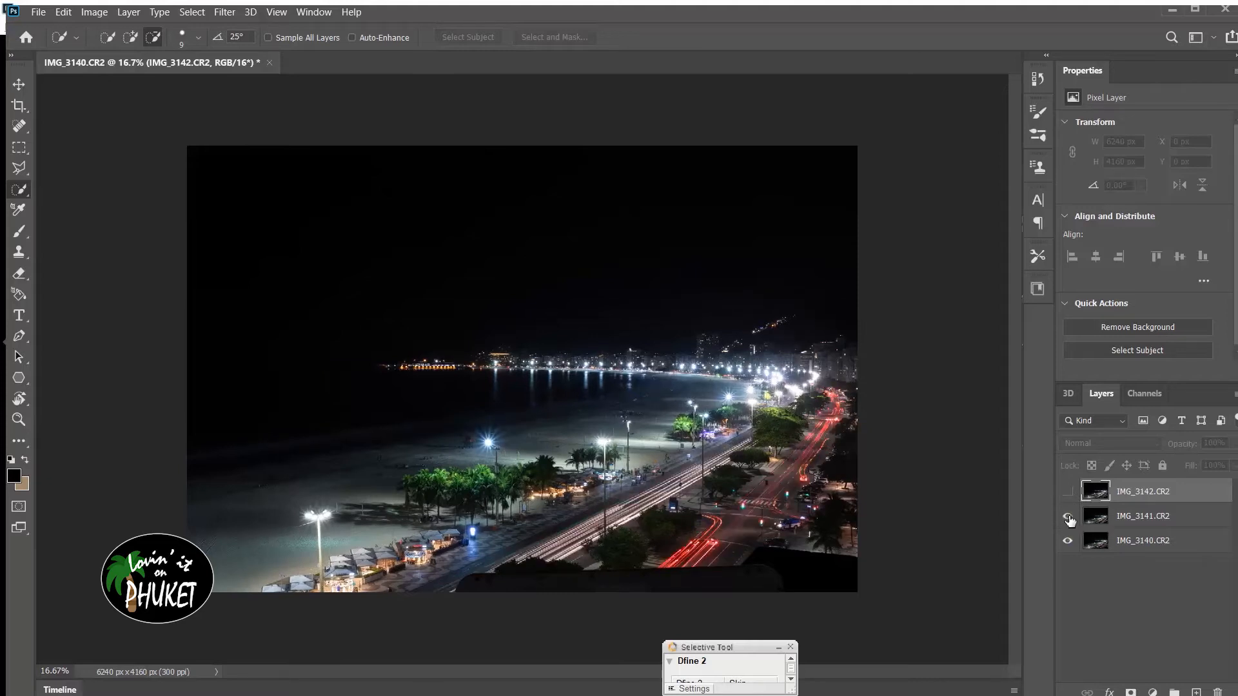
{"action": "left_click", "coordinate": [1068, 493]}
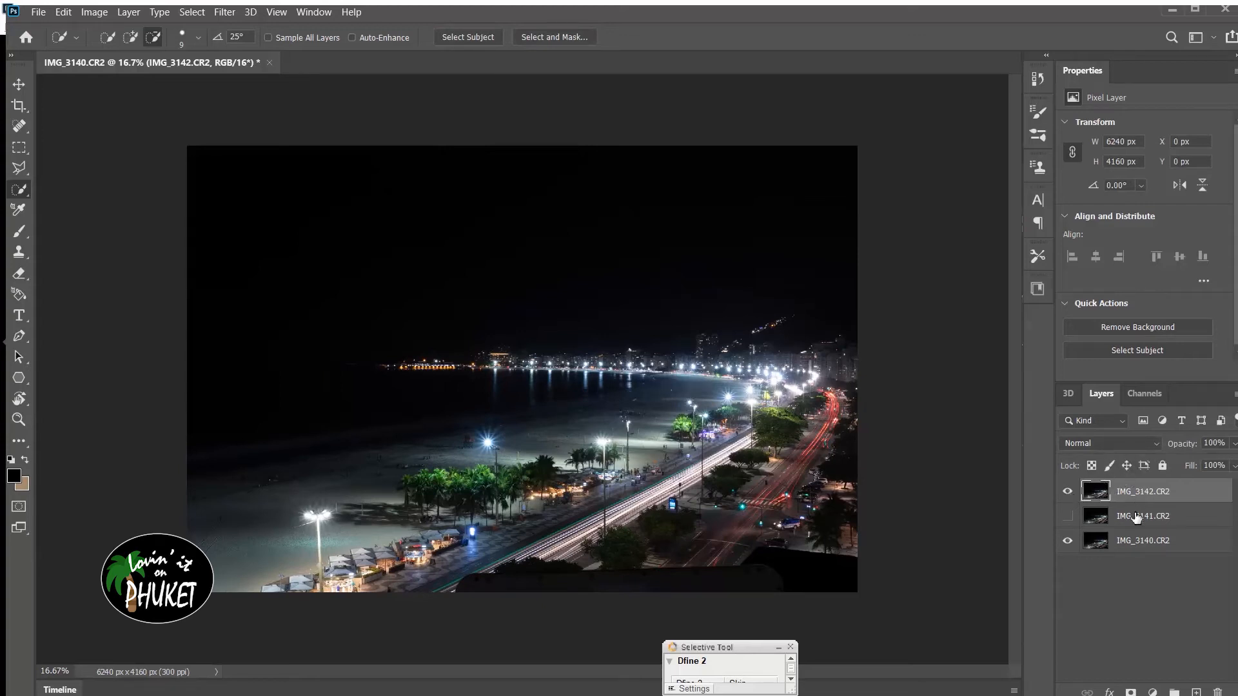
{"action": "left_click", "coordinate": [1068, 516]}
Step: Select all three photo layers and auto-align them using the Auto projection
{"action": "left_click", "coordinate": [1166, 554], "text": "shift"}
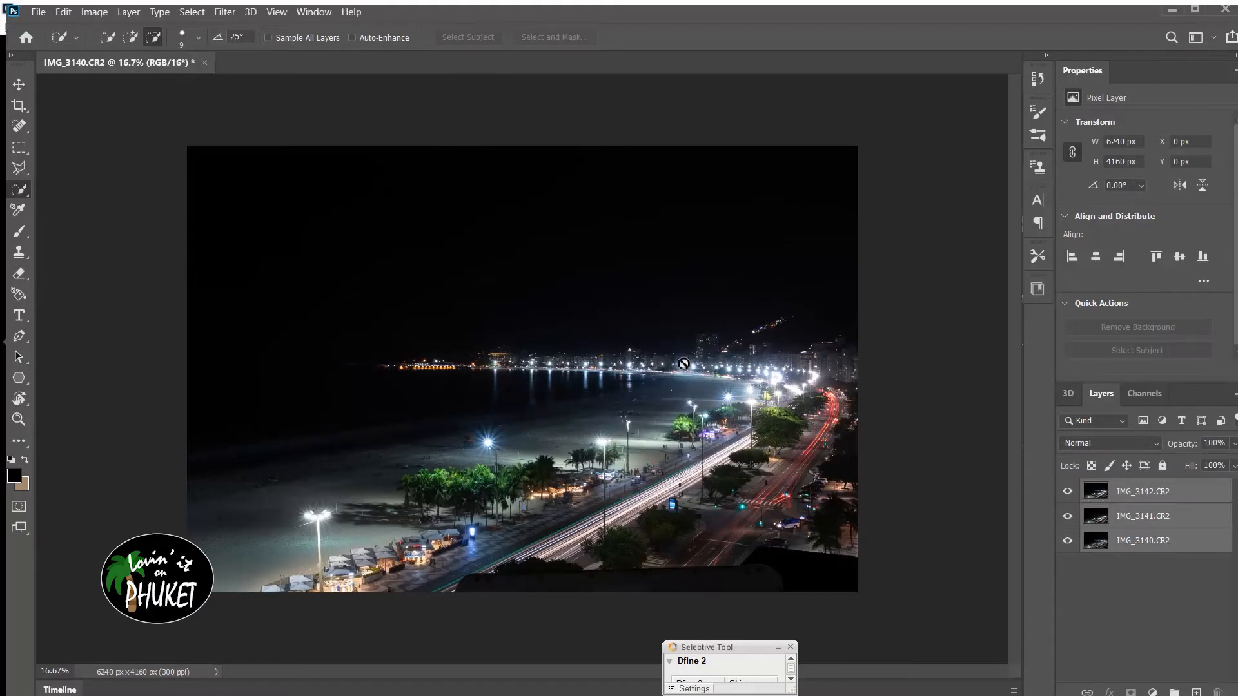
{"action": "left_click", "coordinate": [1101, 579]}
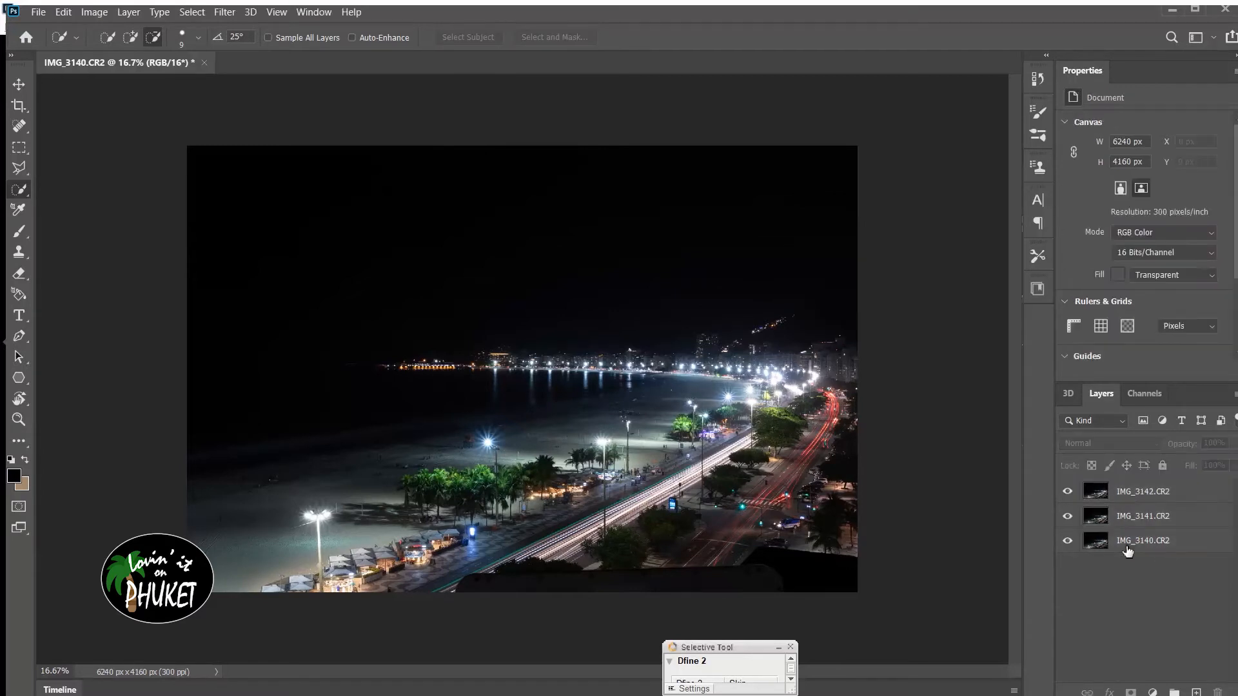
{"action": "left_click", "coordinate": [1138, 544]}
{"action": "left_click", "coordinate": [1154, 500], "text": "shift"}
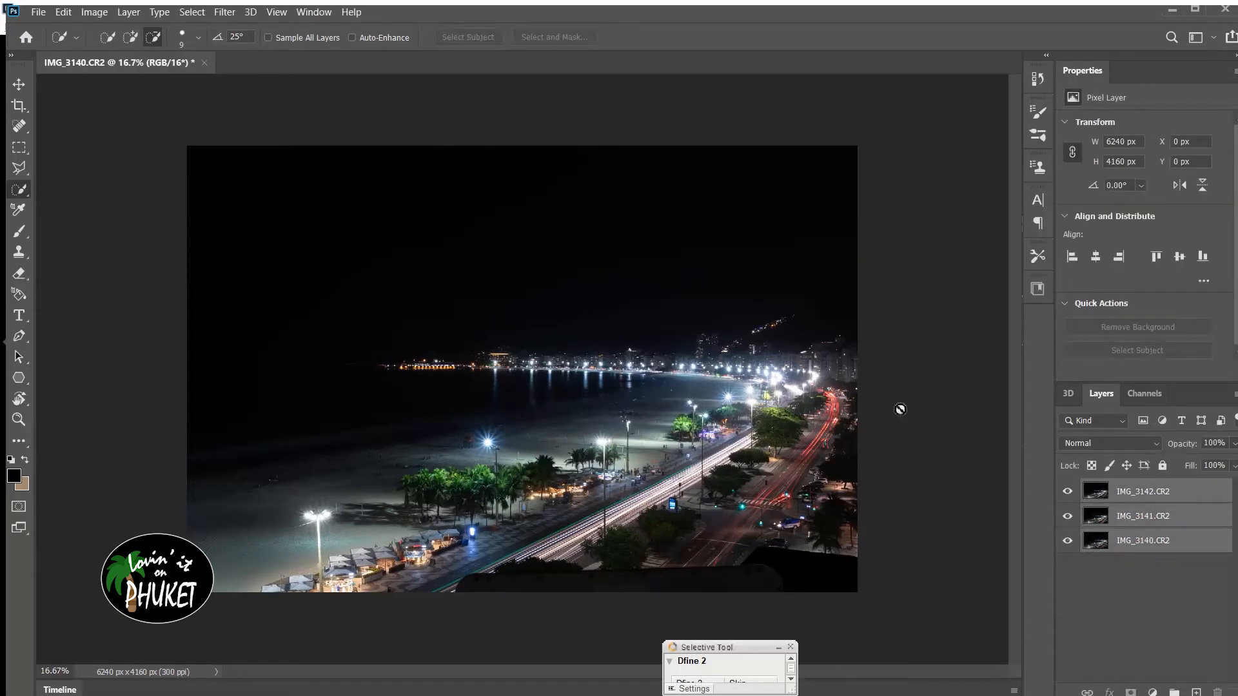
{"action": "left_click", "coordinate": [63, 12]}
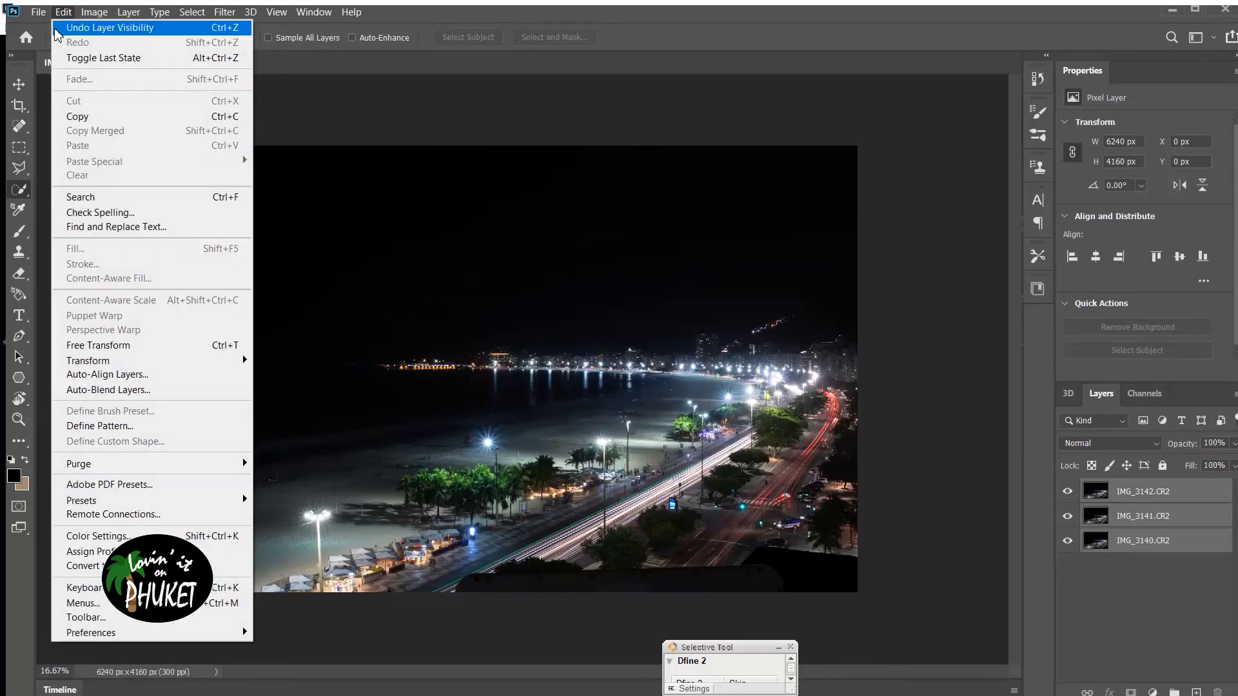
{"action": "left_click", "coordinate": [145, 379]}
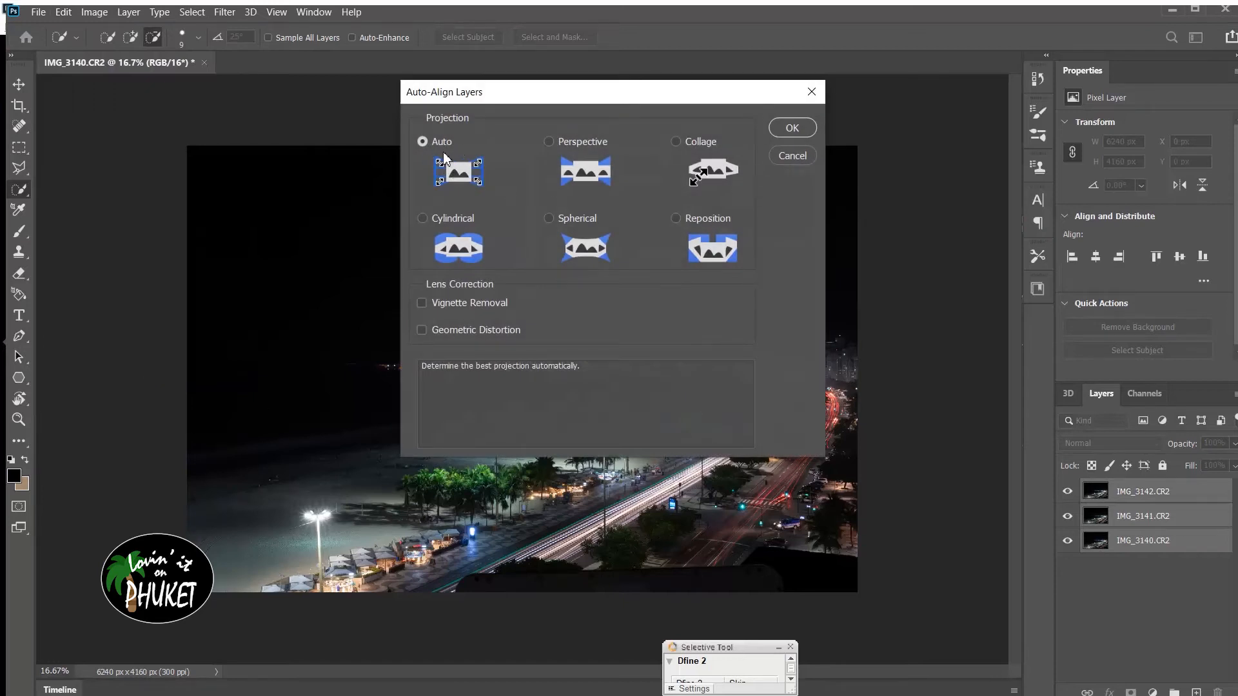
{"action": "left_click", "coordinate": [793, 129]}
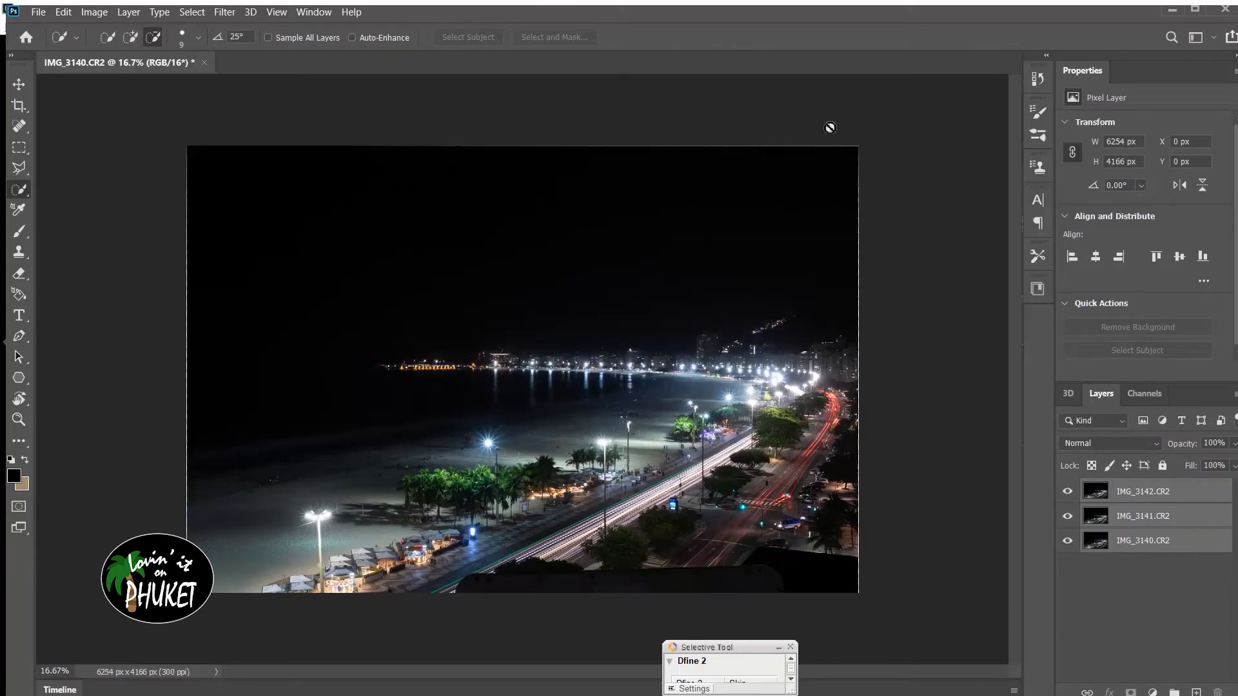
Step: Check the aligned layers by toggling the visibility of IMG_3142 and IMG_3141, leaving only IMG_3141 hidden
{"action": "left_click", "coordinate": [1119, 608]}
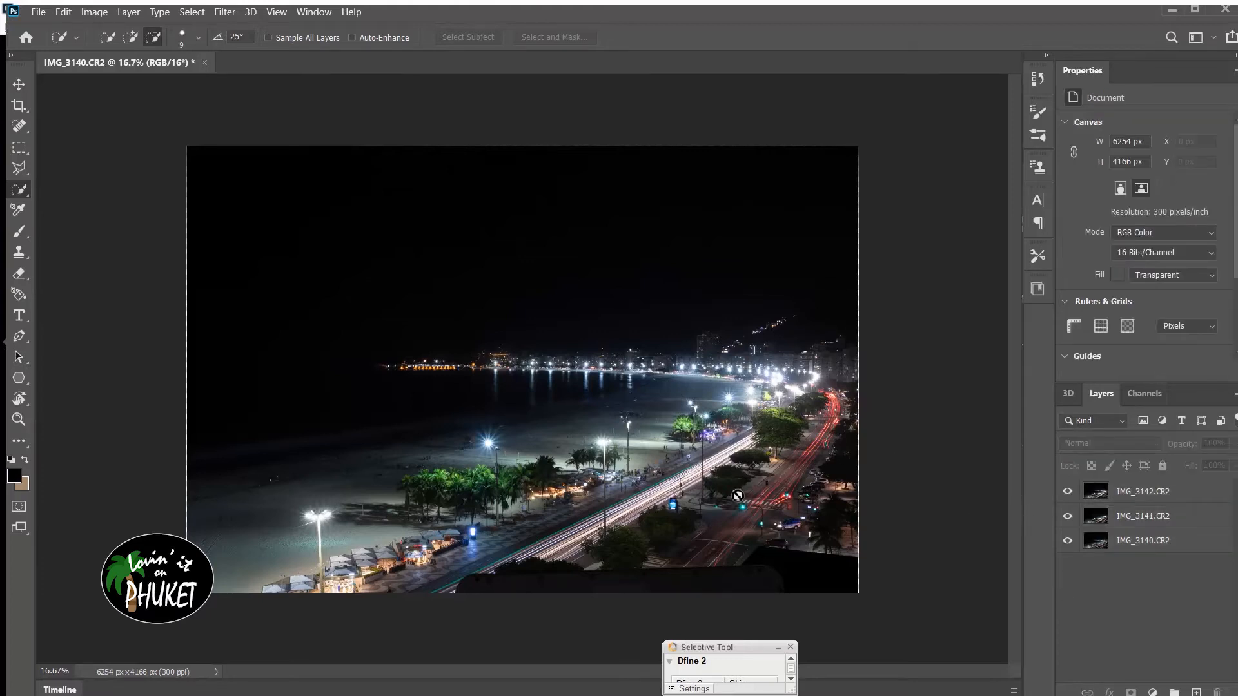
{"action": "left_click", "coordinate": [1070, 493]}
{"action": "left_click", "coordinate": [1068, 515]}
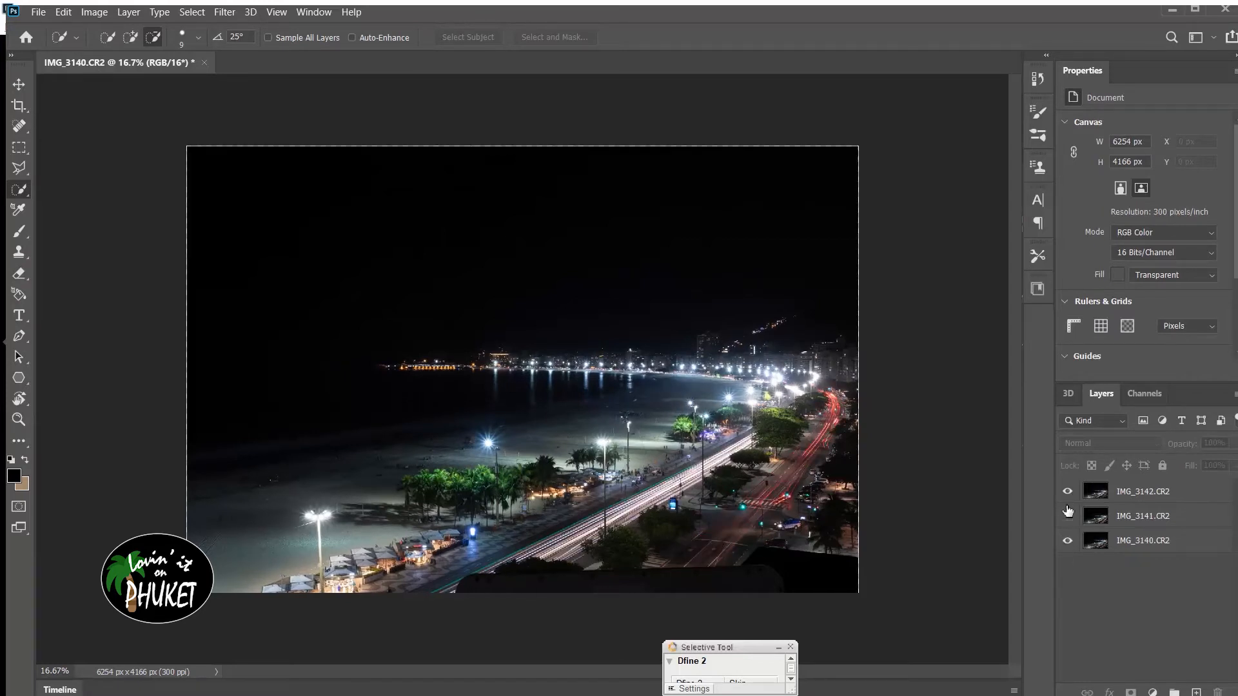
{"action": "left_click", "coordinate": [1068, 492]}
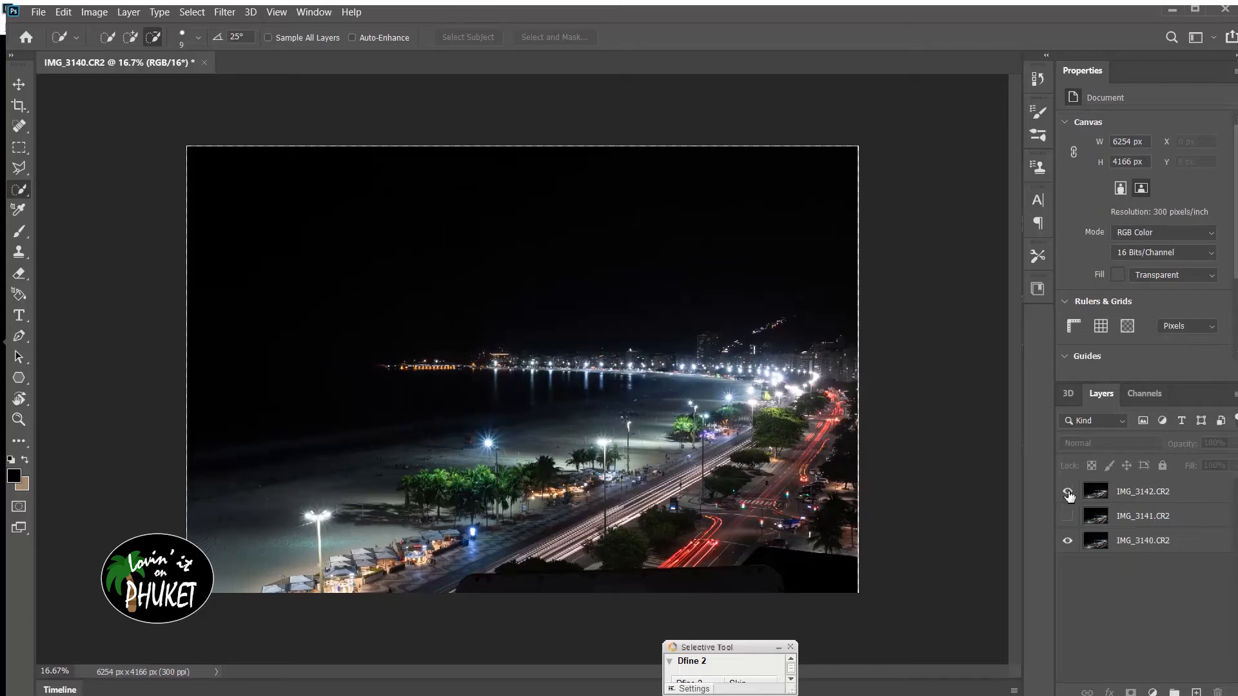
{"action": "left_click", "coordinate": [1068, 493]}
{"action": "left_click", "coordinate": [1068, 515]}
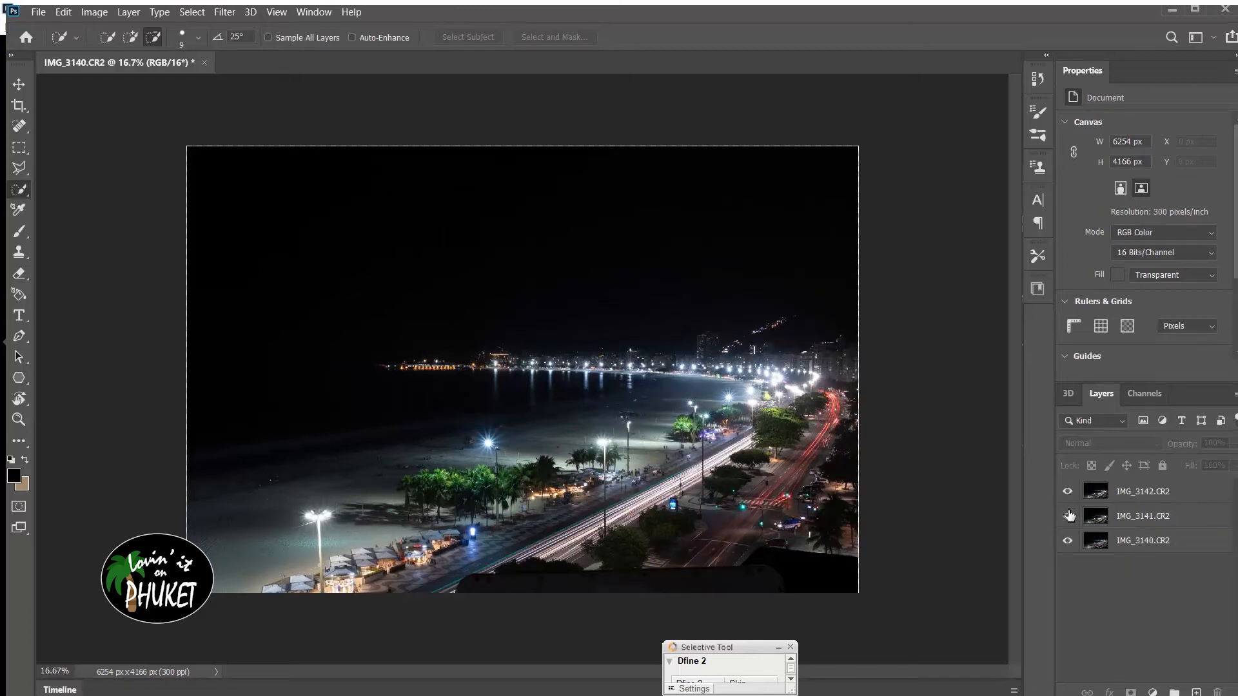
{"action": "left_click", "coordinate": [1068, 516]}
Step: Set the blend mode of layer IMG_3142 to Lighten and compare the image with and without that layer
{"action": "left_click", "coordinate": [1157, 491]}
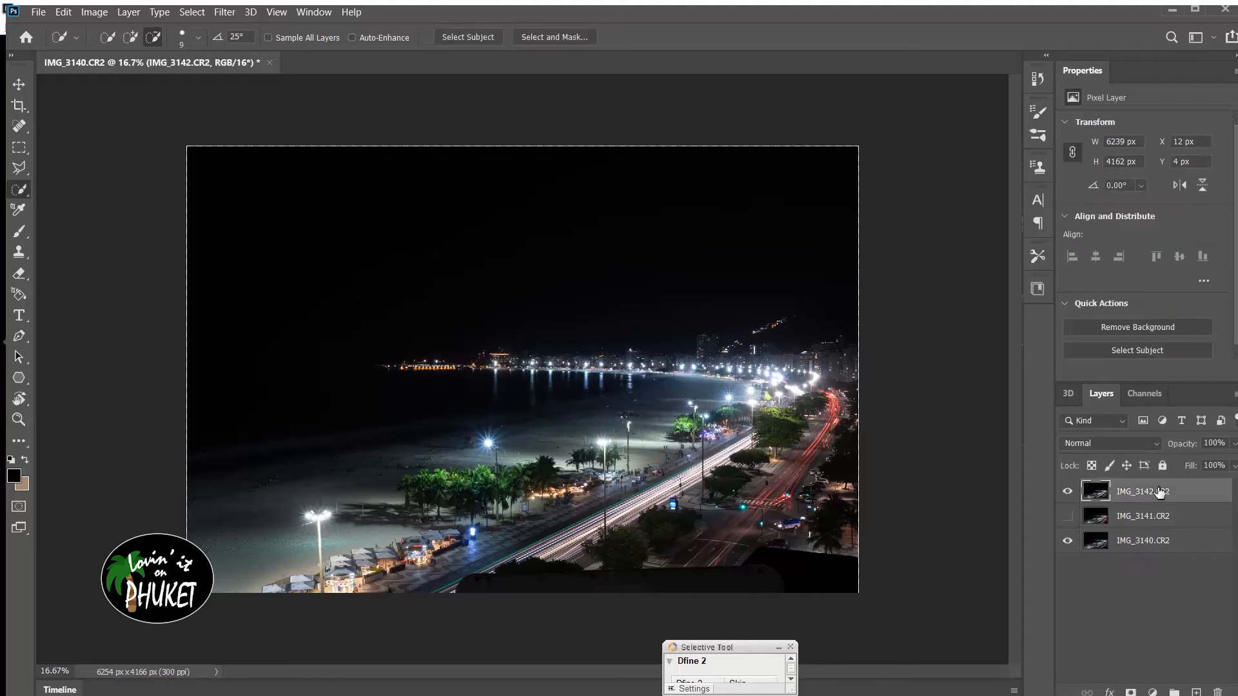
{"action": "left_click", "coordinate": [1105, 445]}
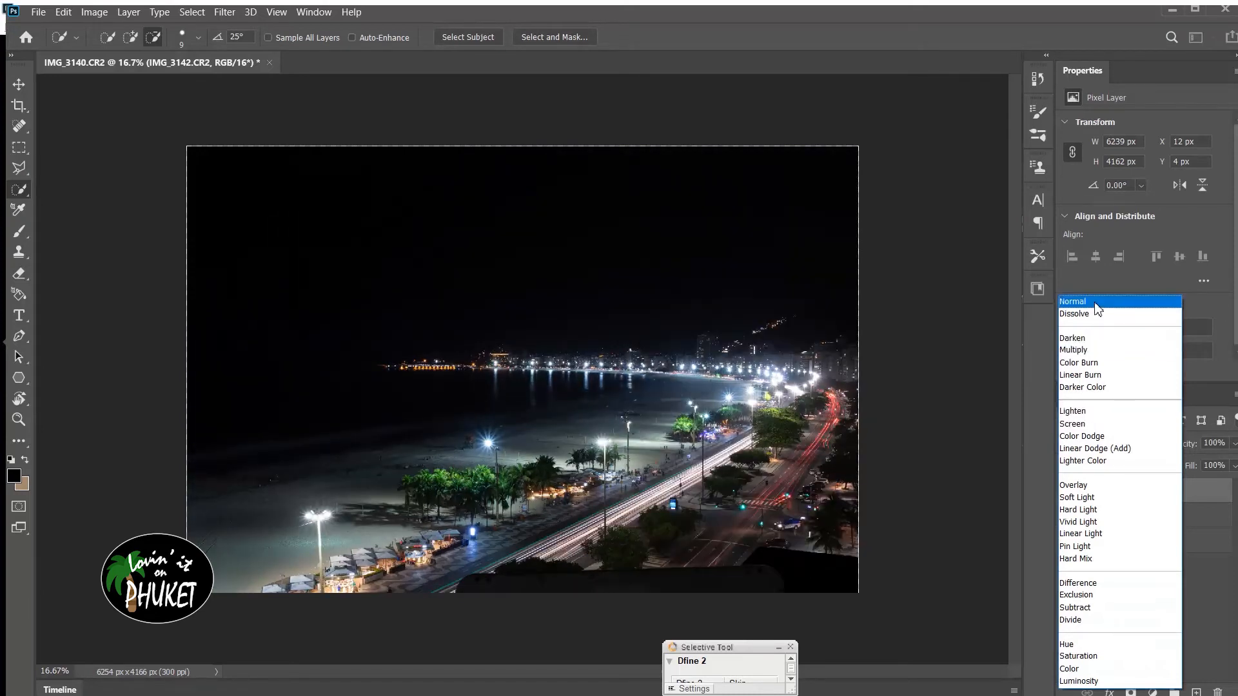
{"action": "left_click", "coordinate": [1094, 411]}
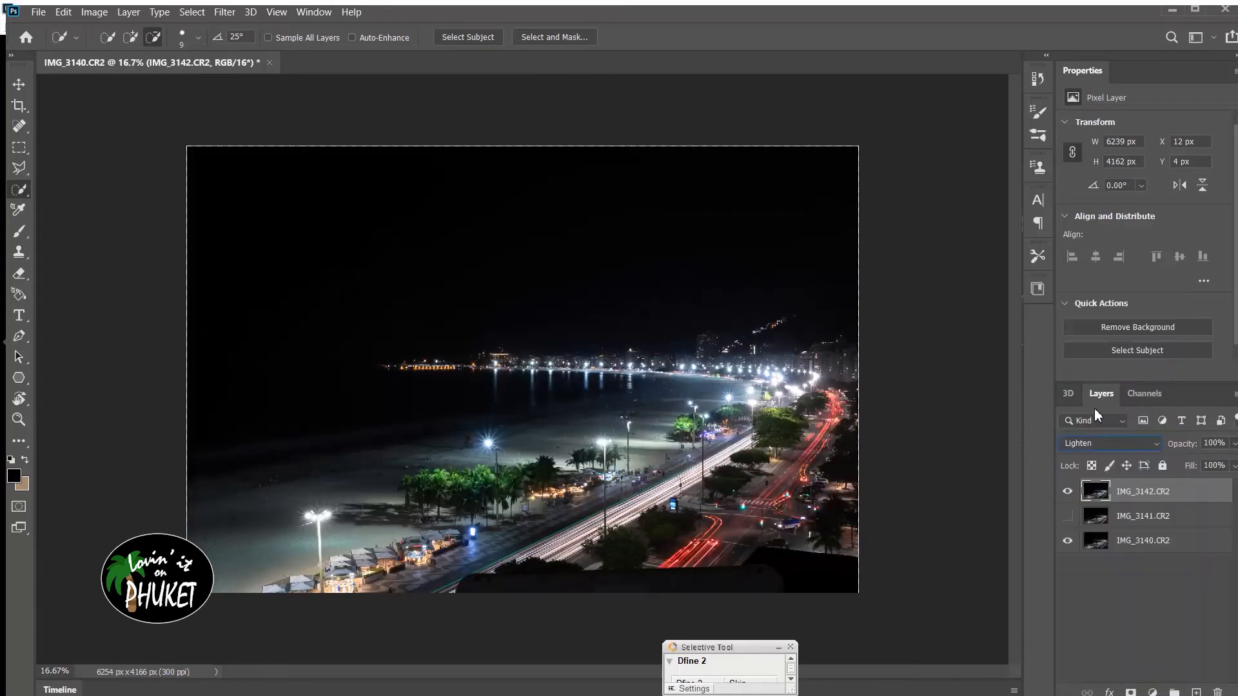
{"action": "left_click", "coordinate": [1068, 492]}
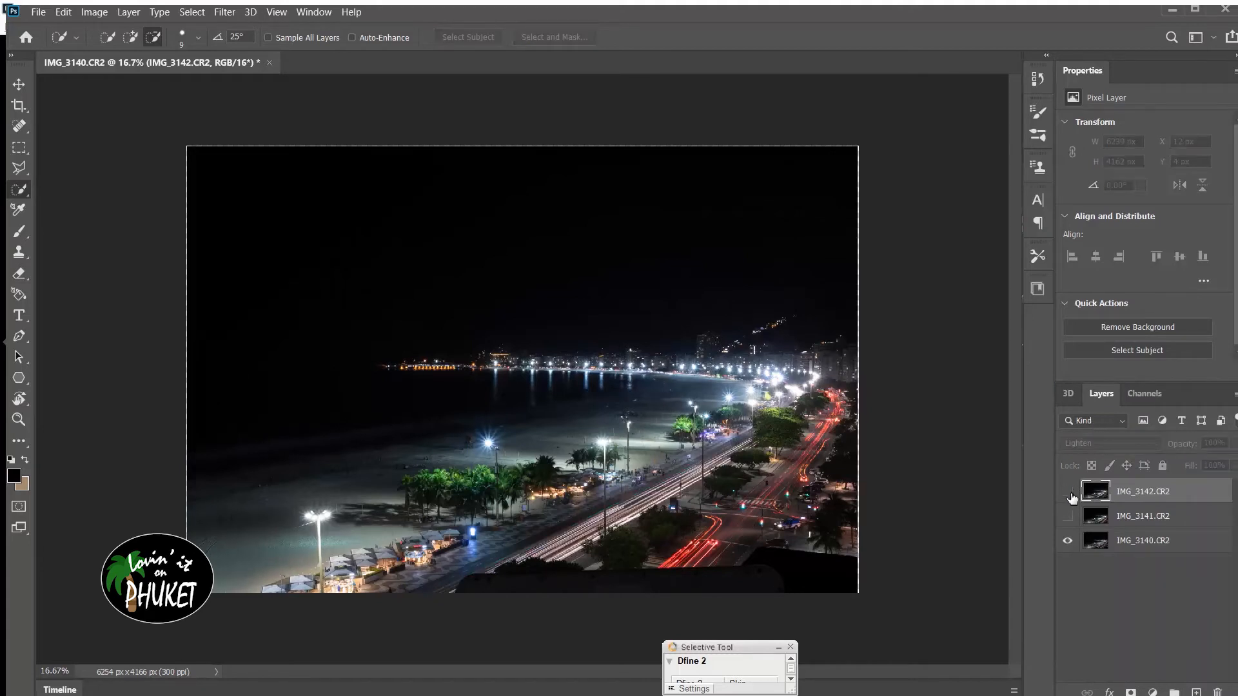
{"action": "left_click", "coordinate": [1068, 493]}
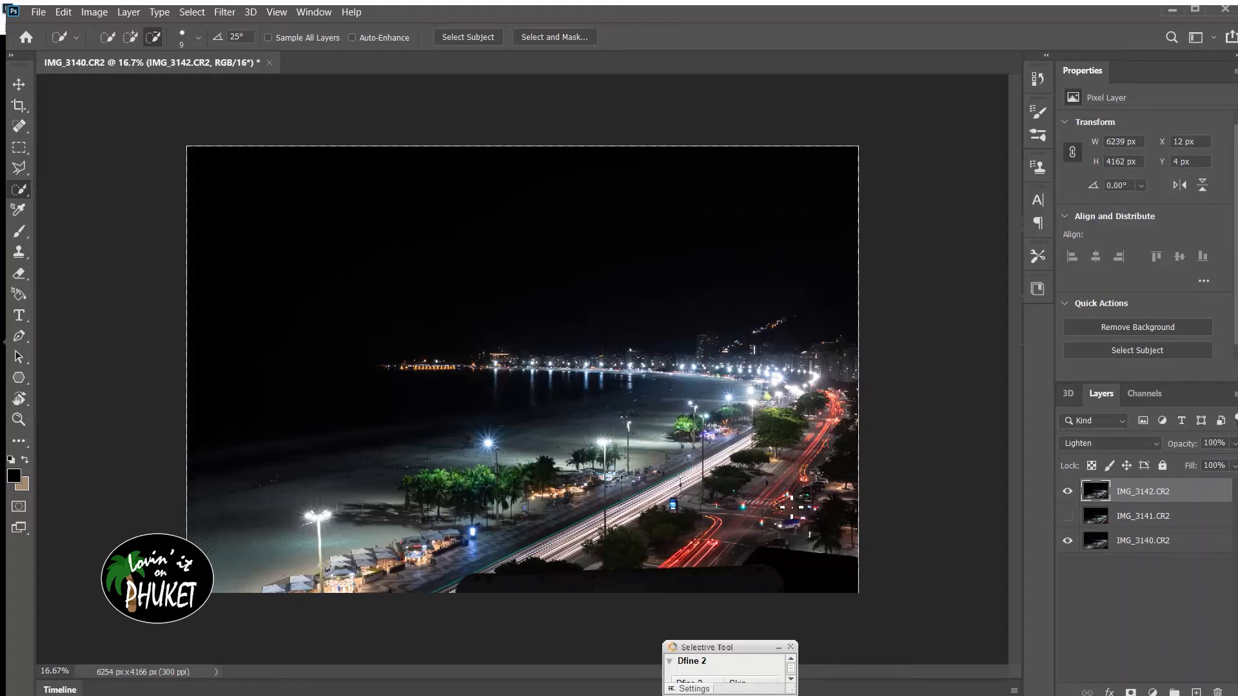
Step: Make layer IMG_3141 visible again, comparing the road's light trails with and without it
{"action": "left_click", "coordinate": [1069, 516]}
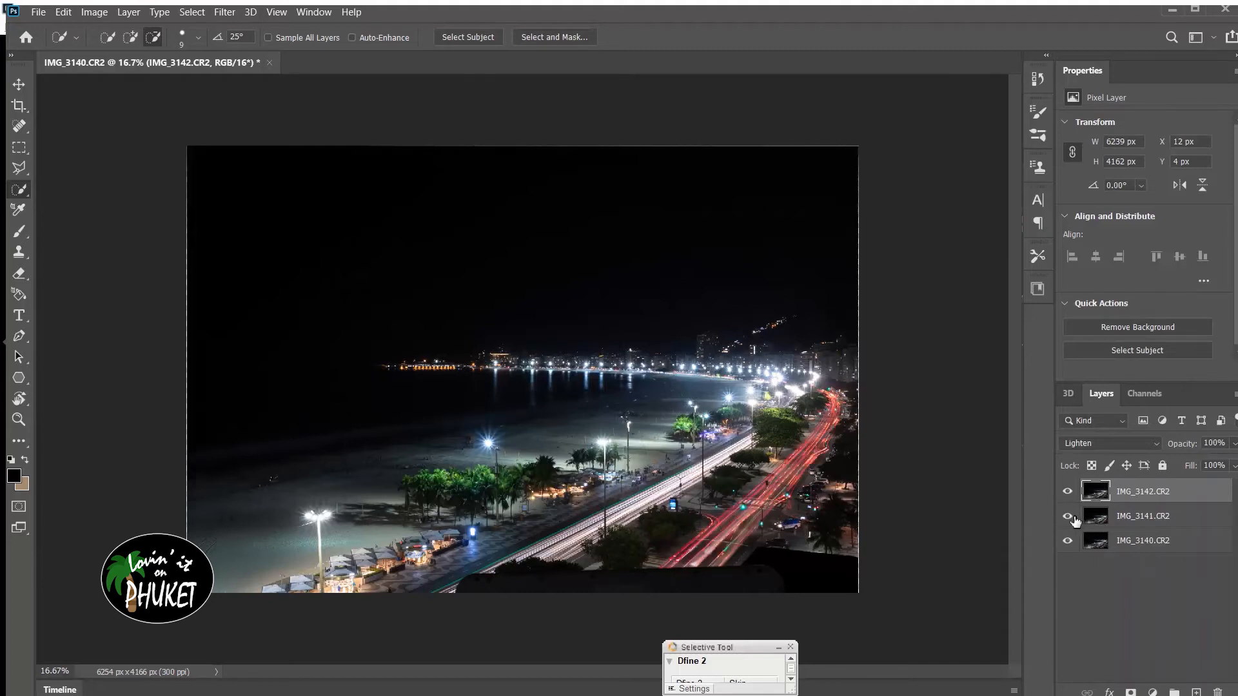
{"action": "left_click", "coordinate": [1068, 517]}
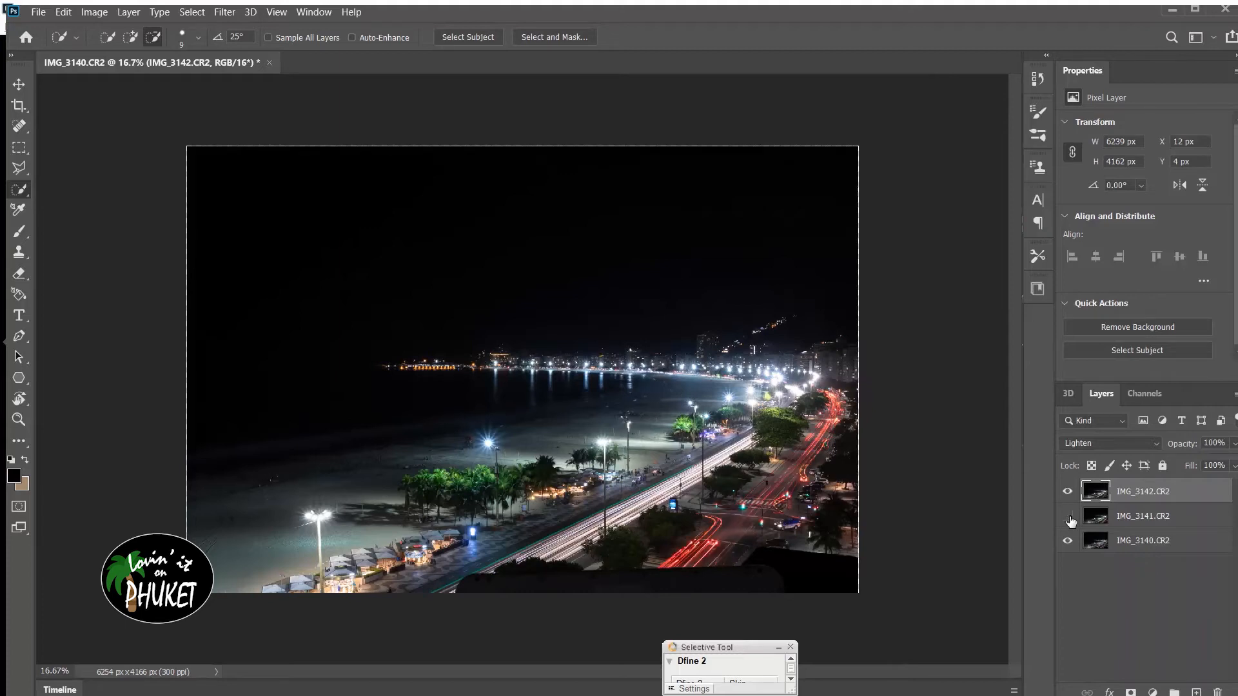
{"action": "left_click", "coordinate": [1069, 517]}
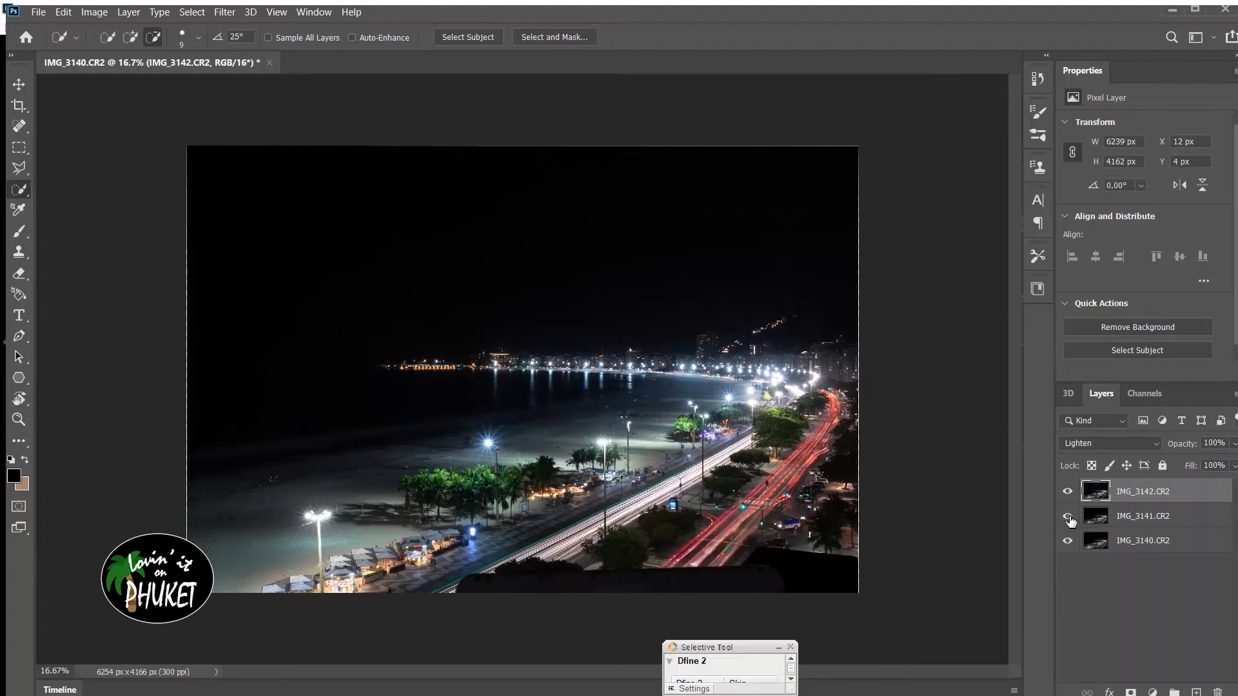
Step: Set the blend mode of layer IMG_3141 to Lighten
{"action": "left_click", "coordinate": [1127, 519]}
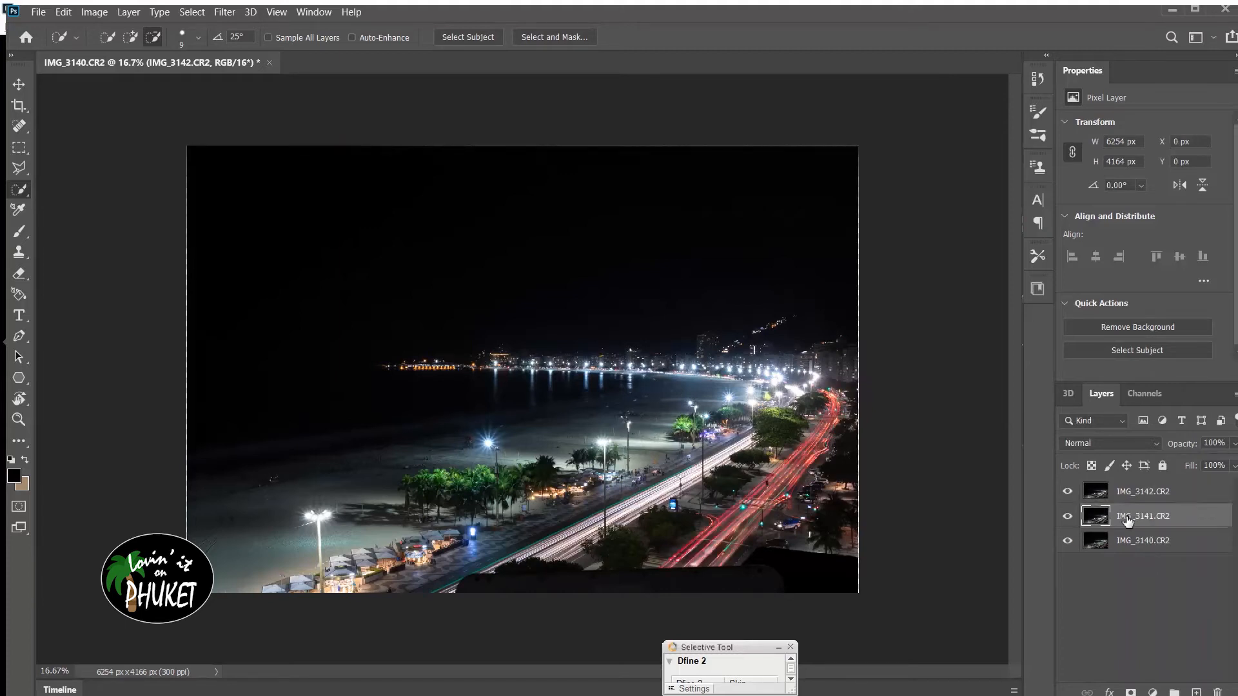
{"action": "left_click", "coordinate": [1119, 442]}
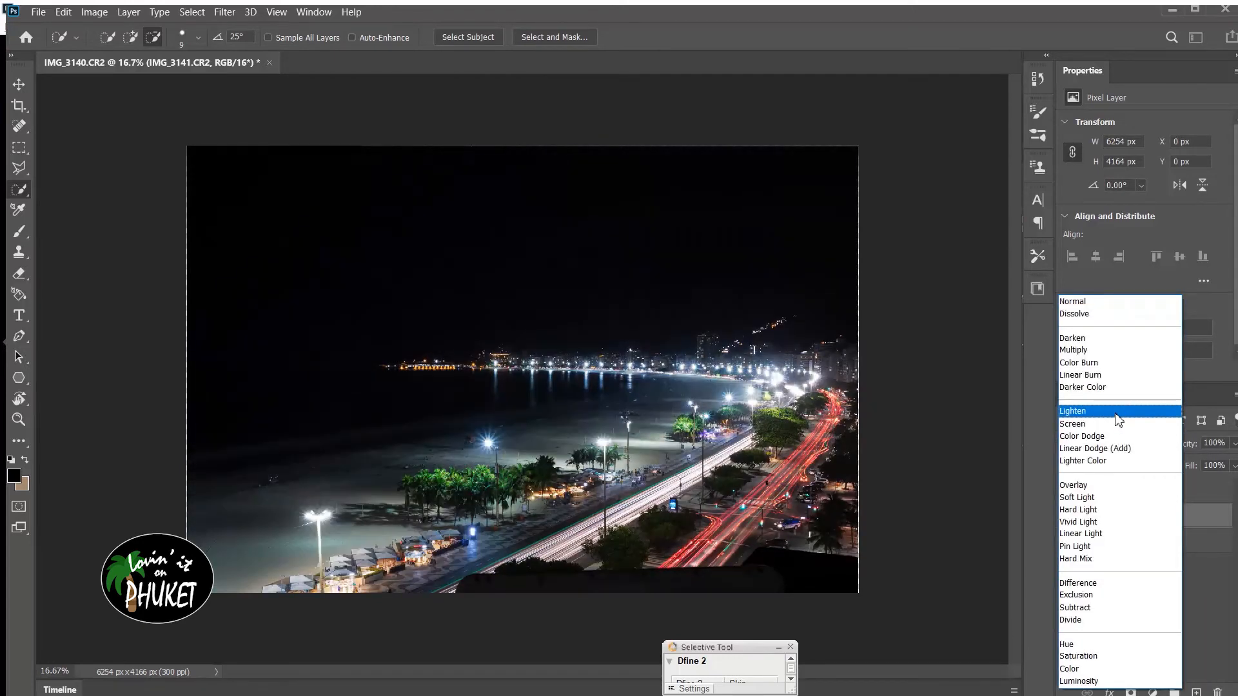
{"action": "left_click", "coordinate": [1119, 419]}
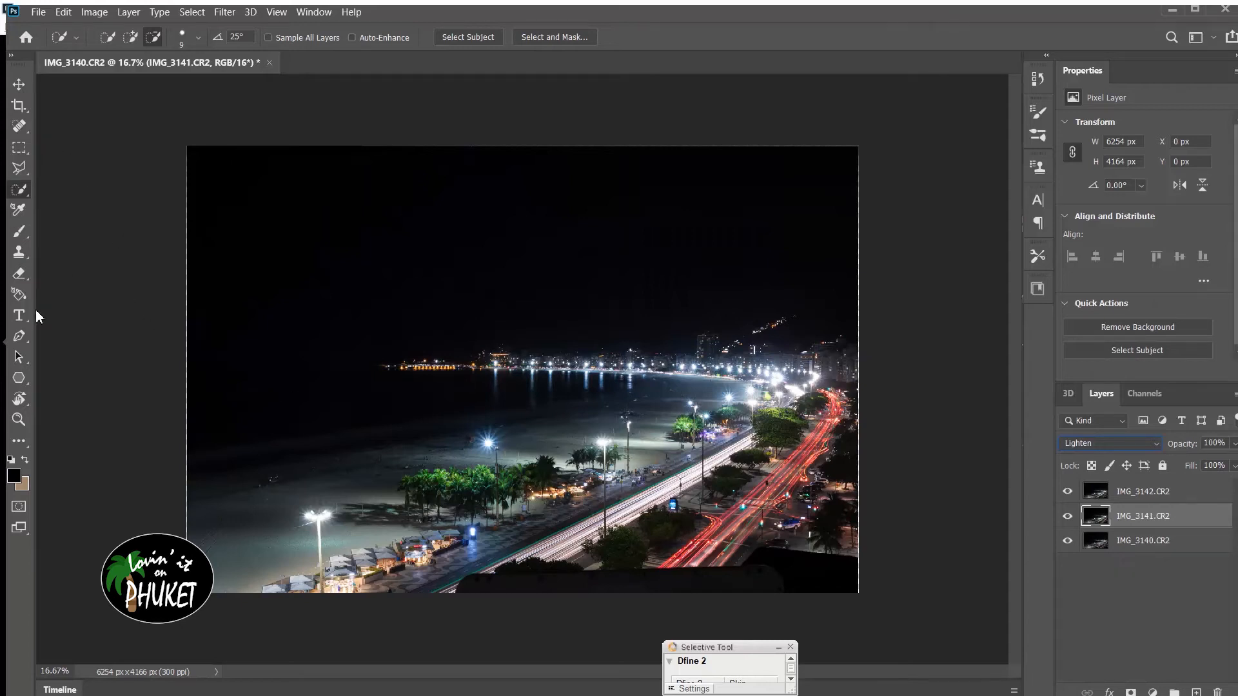
Step: Try erasing part of layer IMG_3142 along the white light trails with the Eraser, and undo the stroke
{"action": "left_click", "coordinate": [21, 274]}
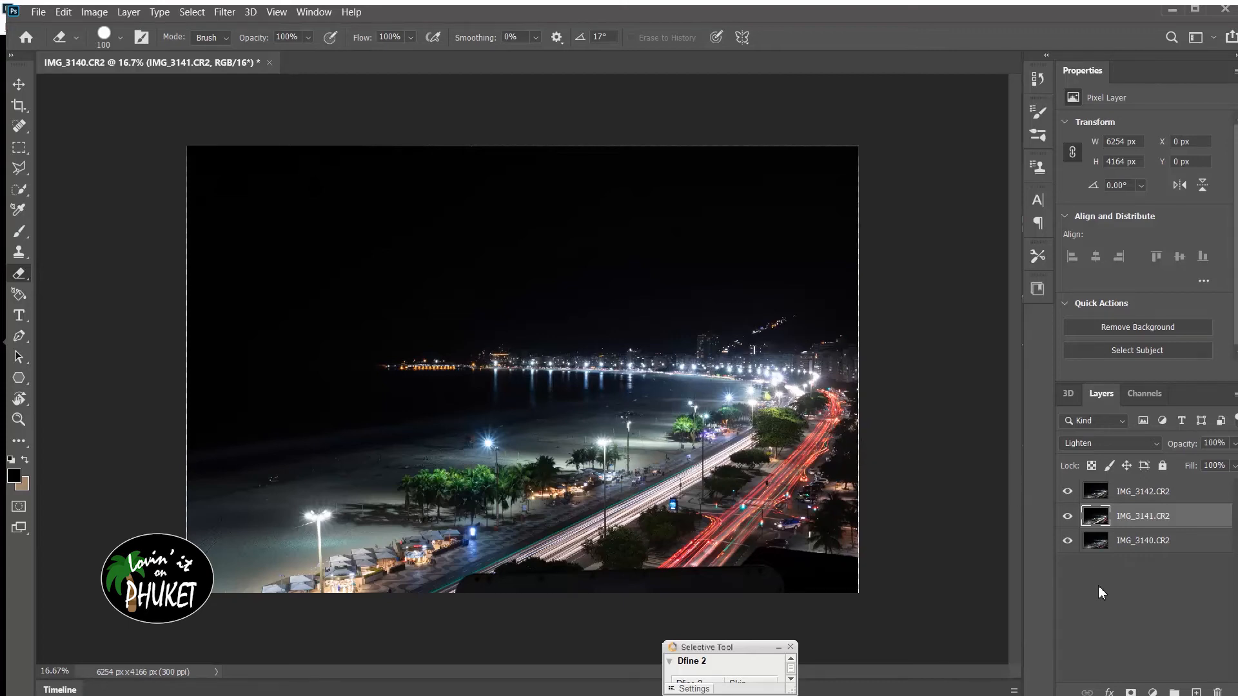
{"action": "left_click", "coordinate": [1157, 494]}
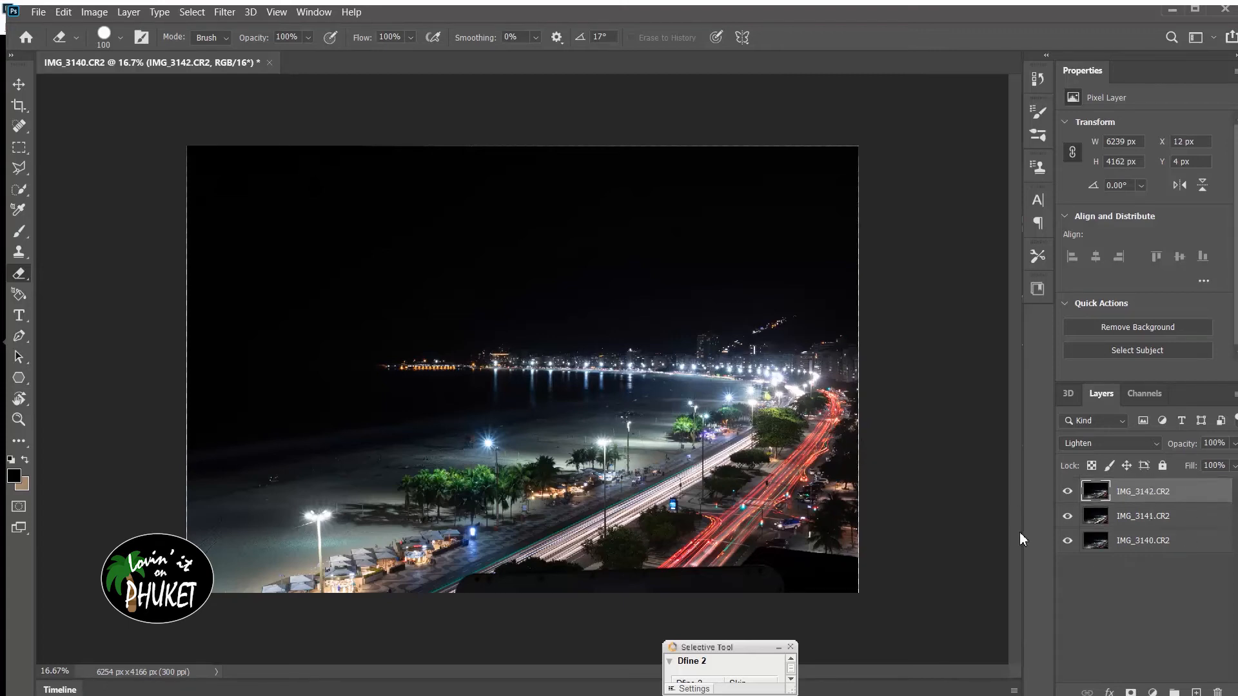
{"action": "mouse_move", "coordinate": [760, 443]}
{"action": "left_mouse_down"}
{"action": "mouse_move", "coordinate": [545, 561]}
{"action": "mouse_move", "coordinate": [746, 457]}
{"action": "mouse_move", "coordinate": [728, 487]}
{"action": "left_mouse_up"}
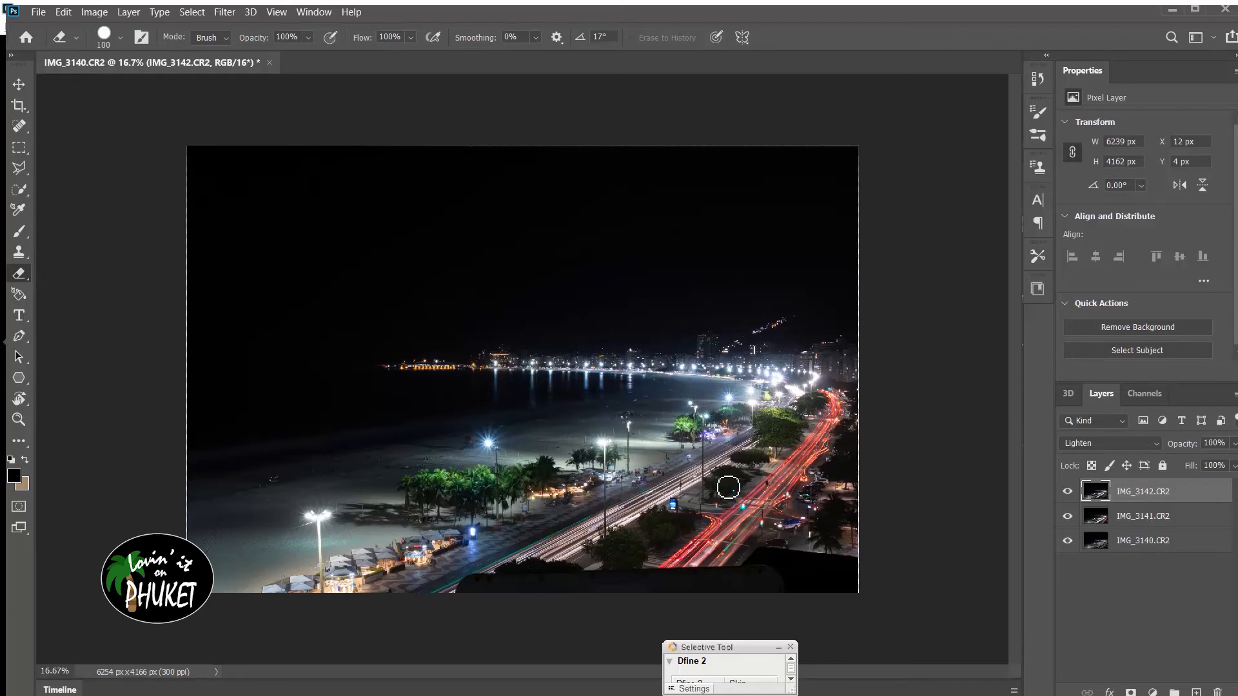
{"action": "key", "text": "ctrl+z"}
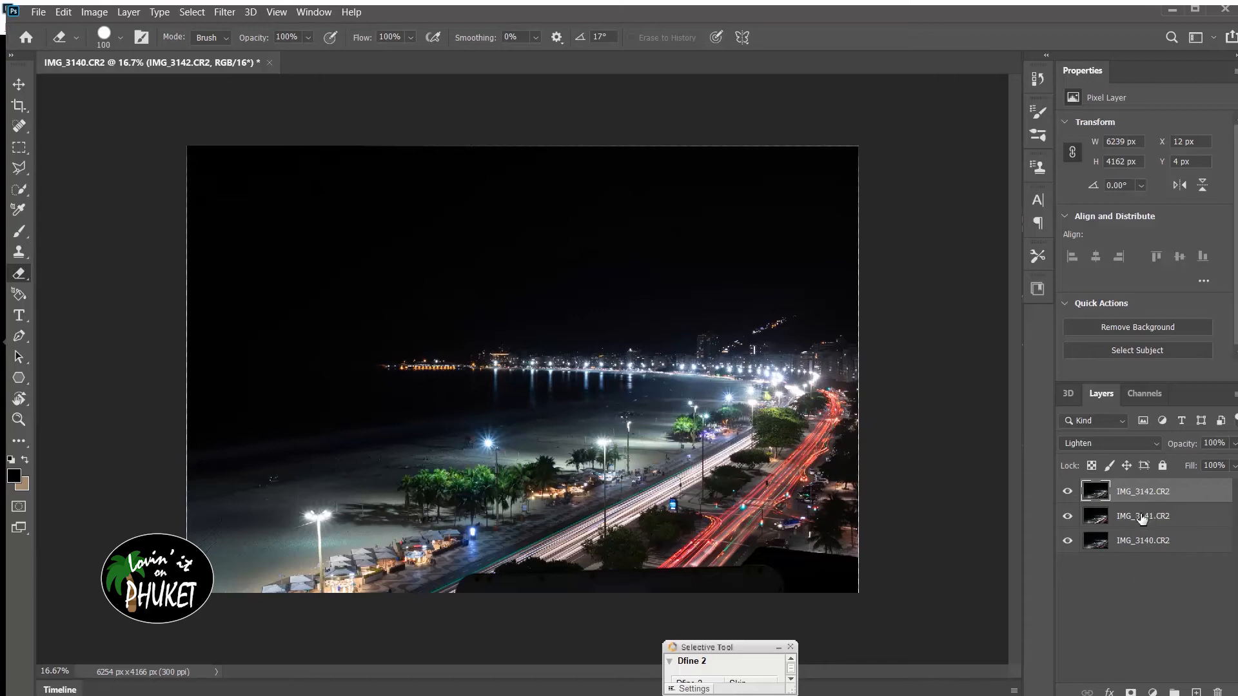
Step: Merge the layers IMG_3142, IMG_3141 and IMG_3140 into a single layer
{"action": "left_click", "coordinate": [1140, 541], "text": "shift"}
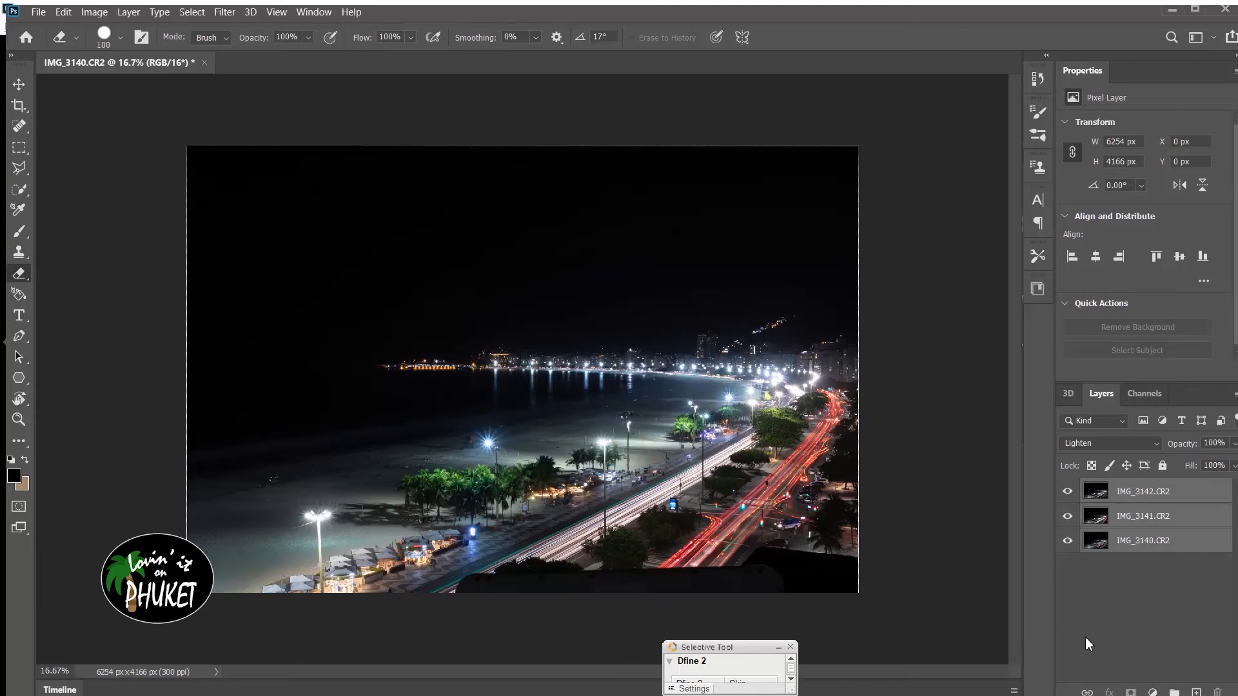
{"action": "right_click", "coordinate": [1112, 540]}
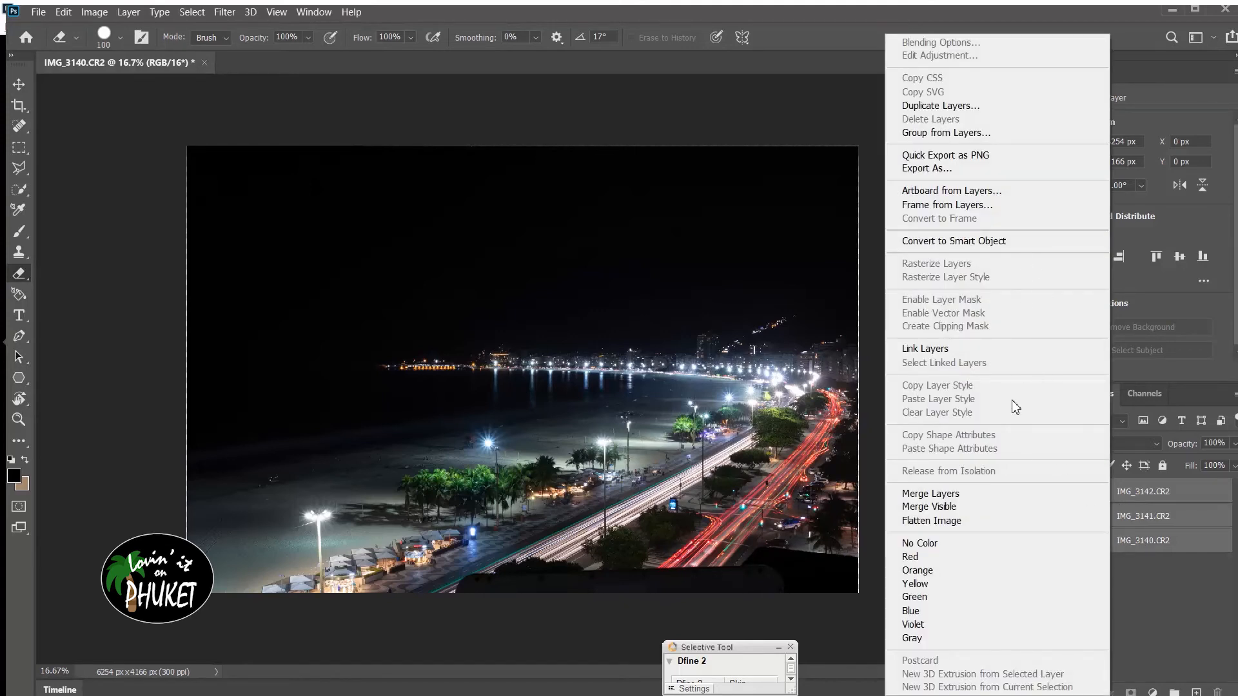
{"action": "left_click", "coordinate": [982, 495]}
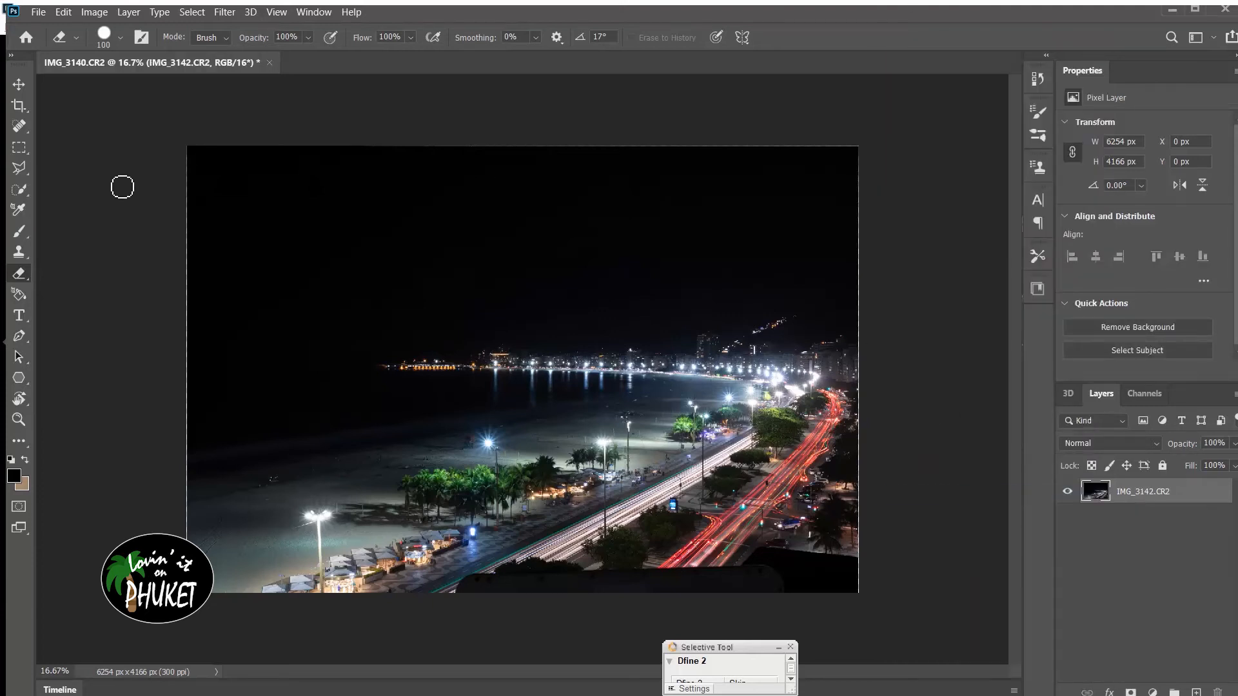
Step: Crop the uneven edges off the merged image at its original ratio, to about 6092 × 4058 px
{"action": "left_click", "coordinate": [26, 84]}
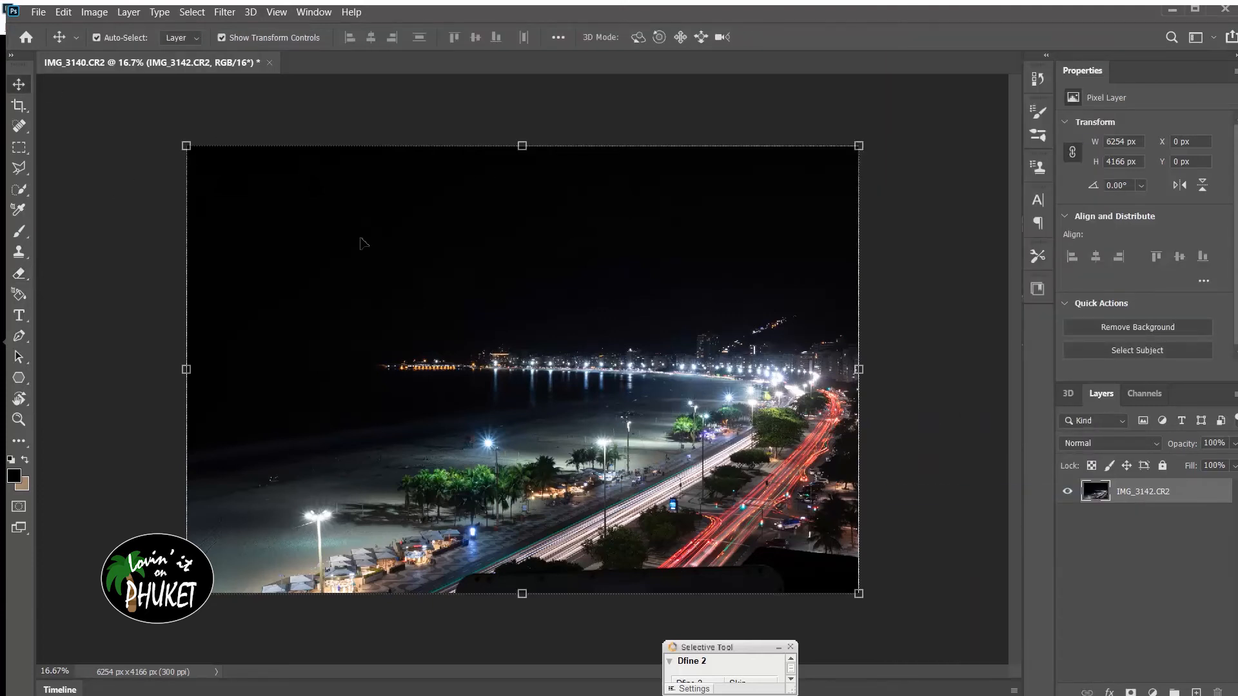
{"action": "left_click", "coordinate": [21, 106]}
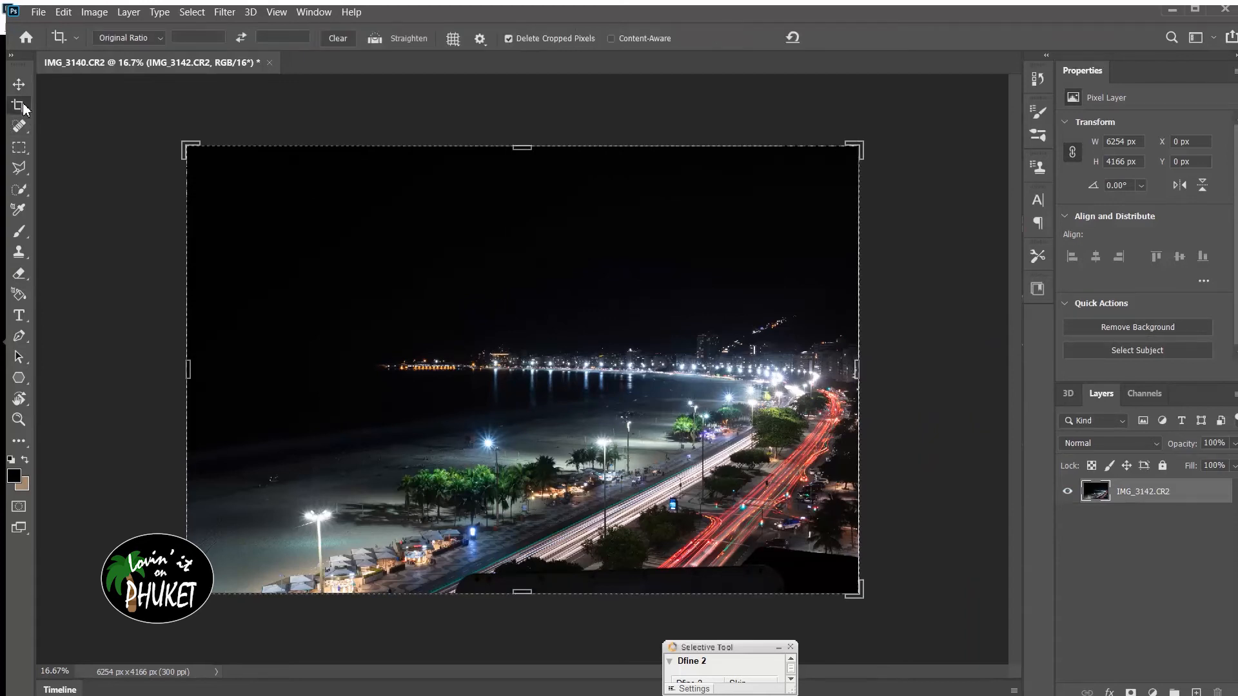
{"action": "left_click_drag", "start_coordinate": [522, 146], "coordinate": [522, 153]}
{"action": "key", "text": "Up"}
{"action": "key", "text": "Up"}
{"action": "key", "text": "Up"}
{"action": "key", "text": "Up"}
{"action": "key", "text": "Up"}
{"action": "key", "text": "Up"}
{"action": "key", "text": "Up"}
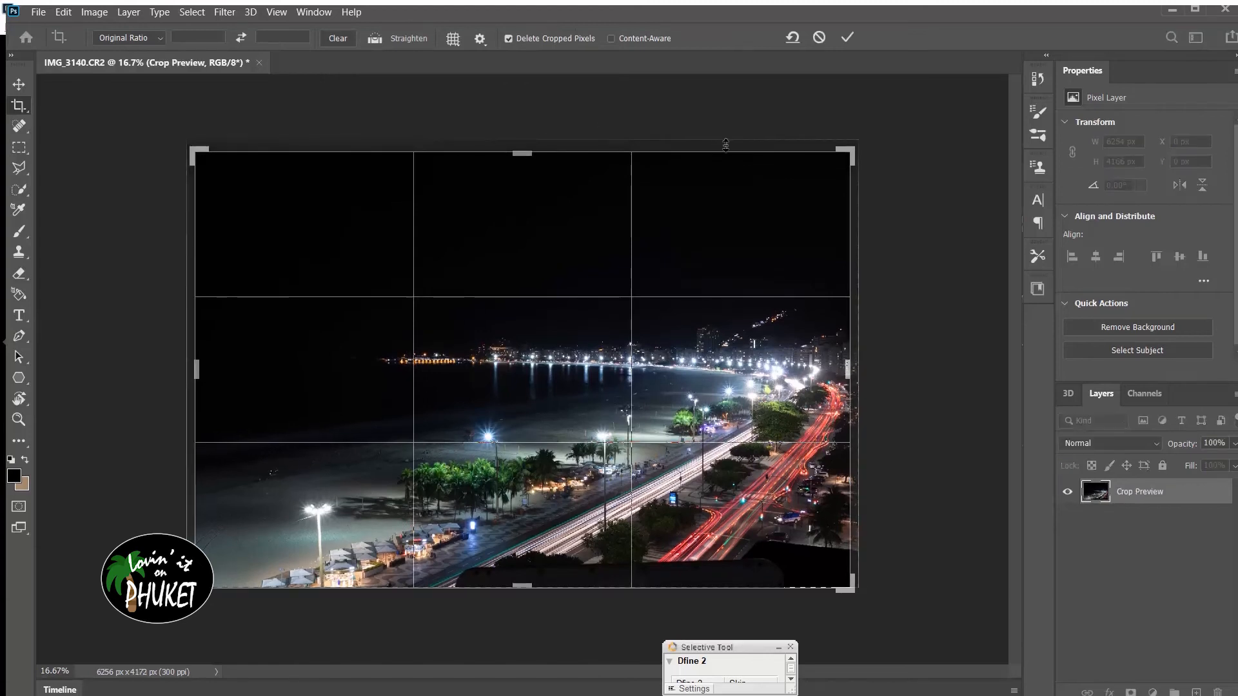
{"action": "key", "text": "Down"}
{"action": "key", "text": "Down"}
{"action": "key", "text": "Down"}
{"action": "key", "text": "Down"}
{"action": "key", "text": "Down"}
{"action": "key", "text": "Down"}
{"action": "key", "text": "Down"}
{"action": "key", "text": "Down"}
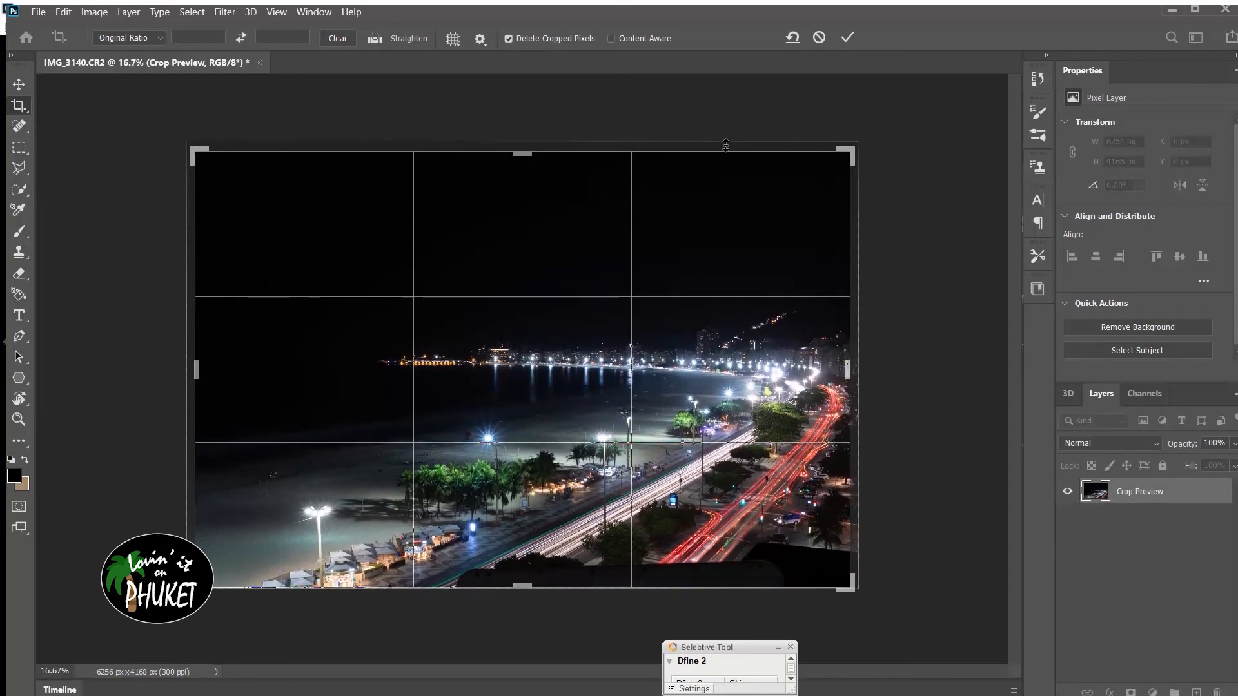
{"action": "left_click_drag", "start_coordinate": [695, 231], "coordinate": [696, 235]}
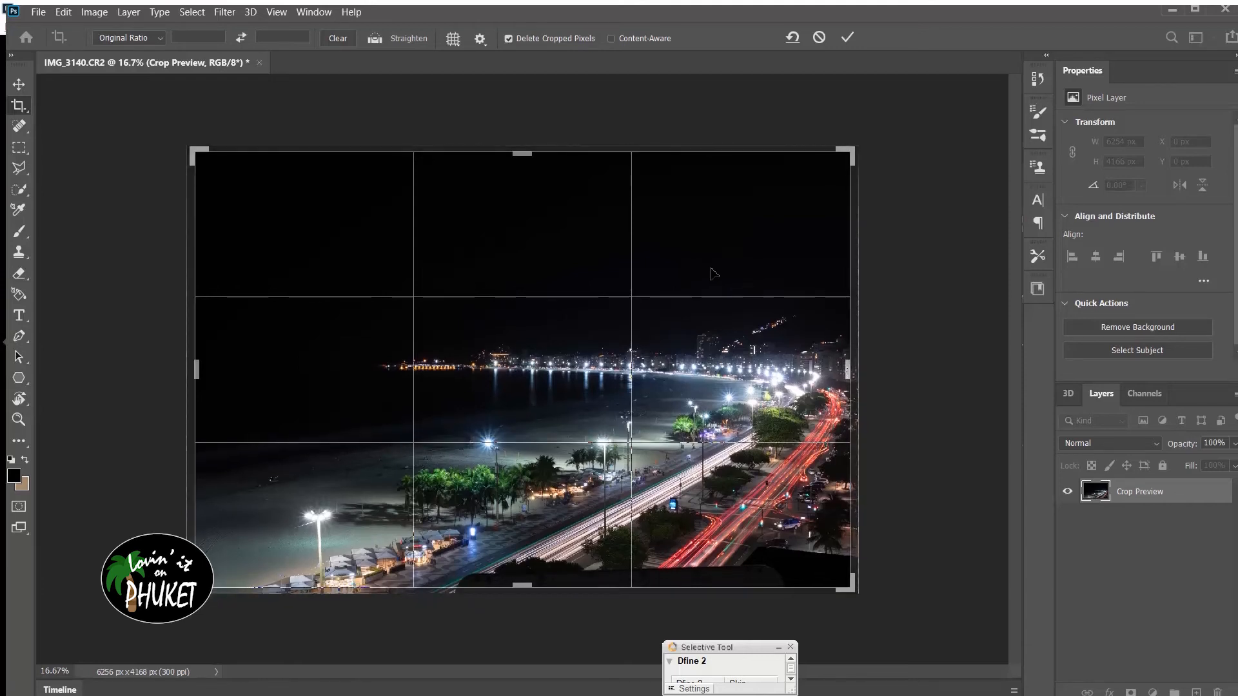
{"action": "left_click", "coordinate": [846, 36]}
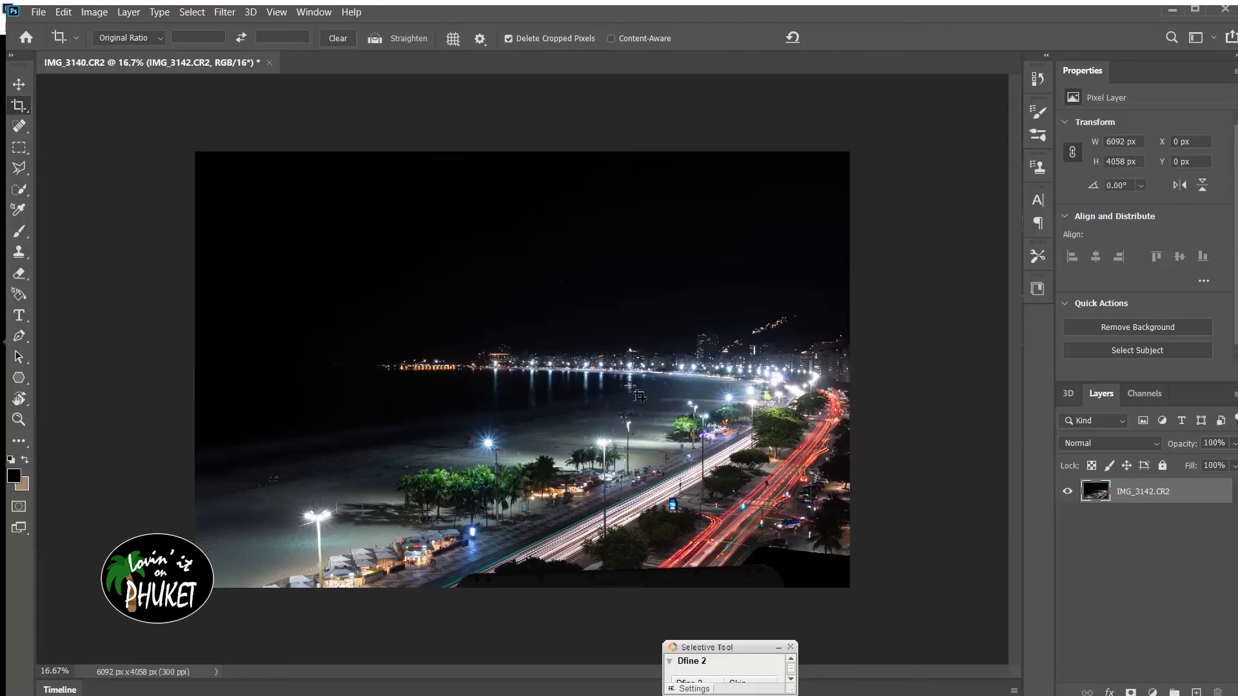
Step: Close the merged document with its changes saved and switch to Lightroom Classic
{"action": "left_click", "coordinate": [20, 131]}
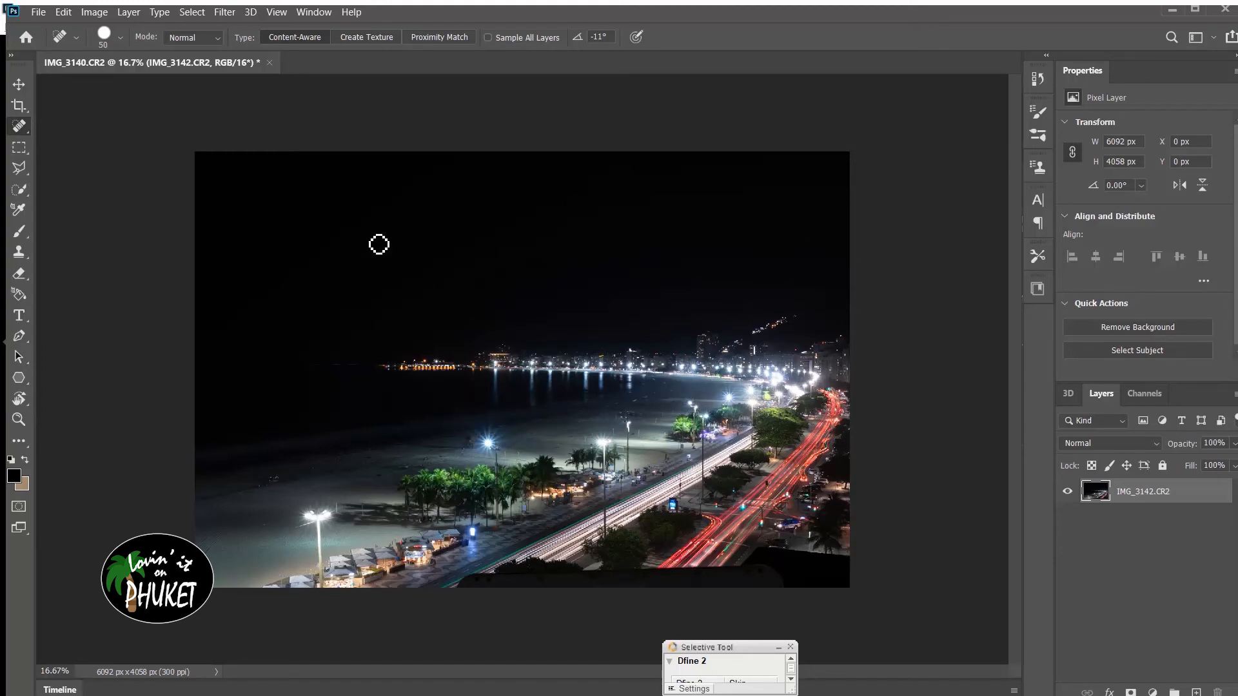
{"action": "left_click", "coordinate": [269, 63]}
{"action": "left_click", "coordinate": [586, 288]}
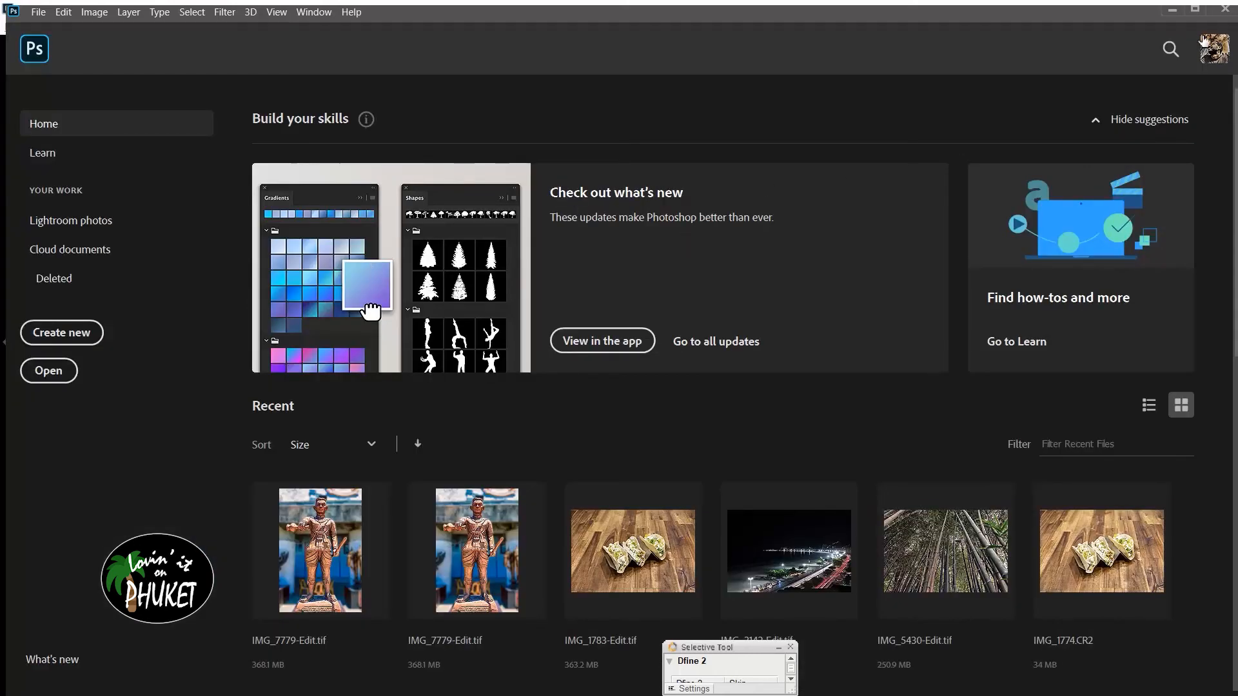
{"action": "left_click", "coordinate": [1173, 12]}
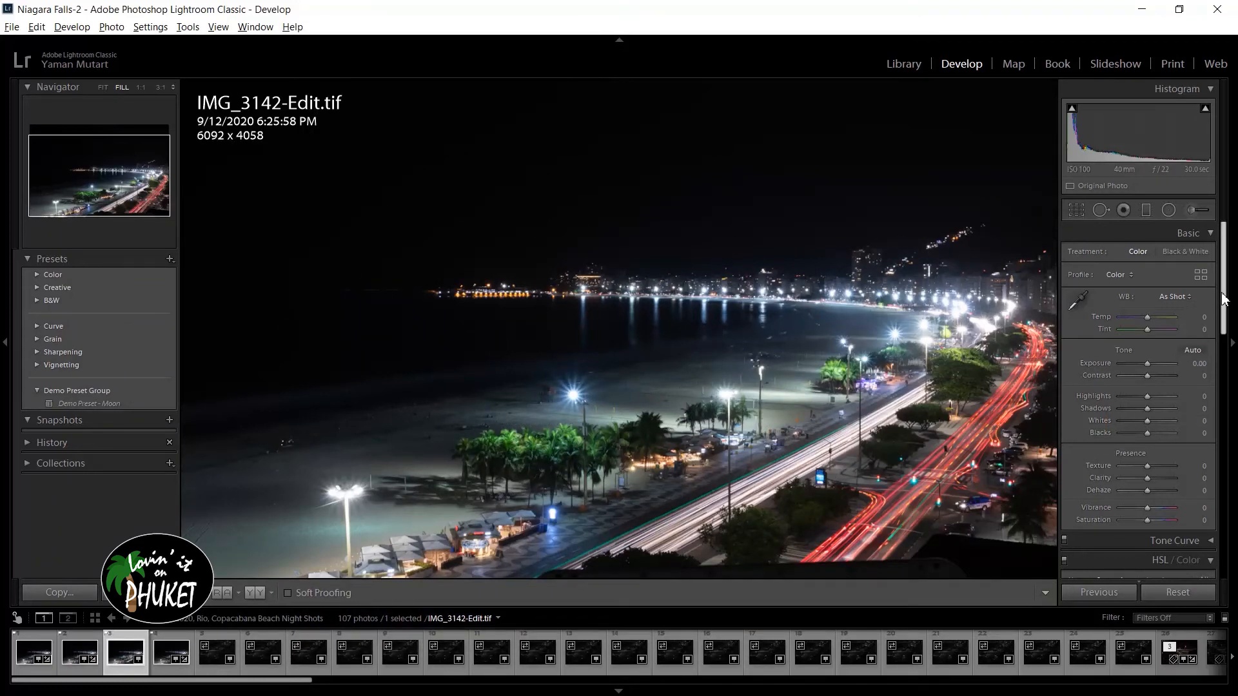
Step: Set Highlights to −24, Blacks to −19 and Whites to −33 for IMG_3142-Edit.tif
{"action": "scroll", "coordinate": [1224, 320], "scroll_direction": "down", "scroll_amount": 3}
{"action": "scroll", "coordinate": [1224, 320], "scroll_direction": "down", "scroll_amount": 1}
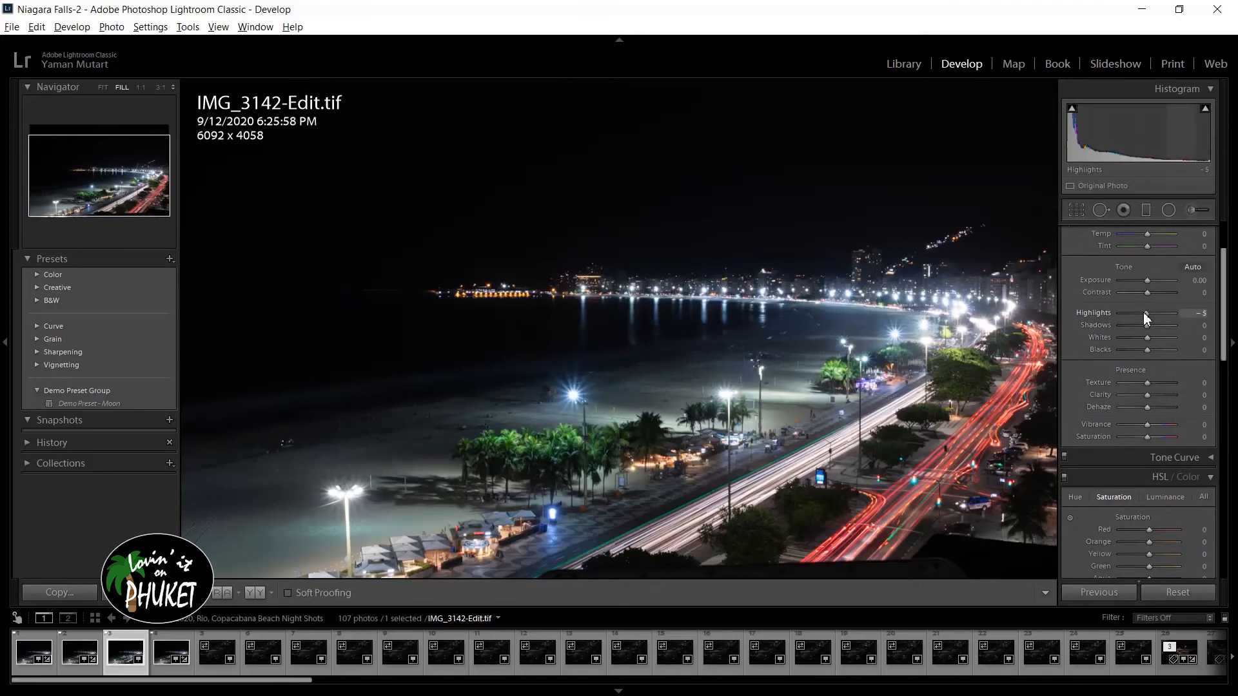
{"action": "left_click_drag", "start_coordinate": [1144, 315], "coordinate": [1137, 314]}
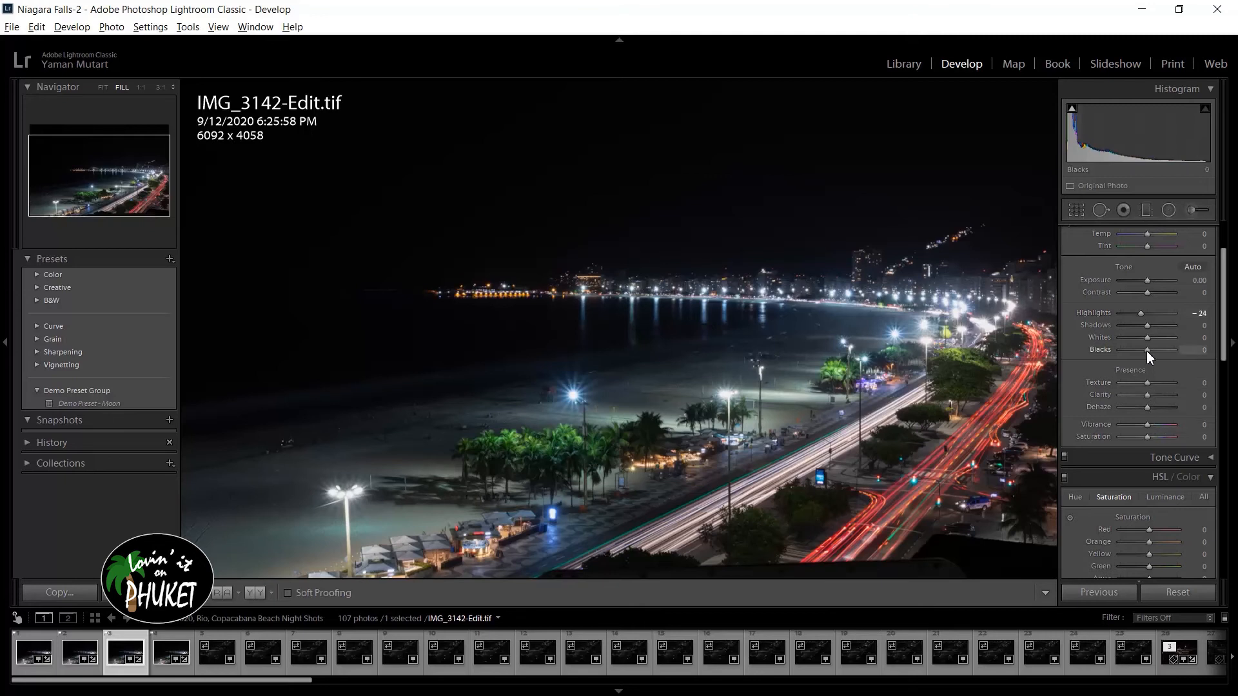
{"action": "left_click_drag", "start_coordinate": [1146, 350], "coordinate": [1143, 351]}
{"action": "left_click_drag", "start_coordinate": [1144, 341], "coordinate": [1134, 342]}
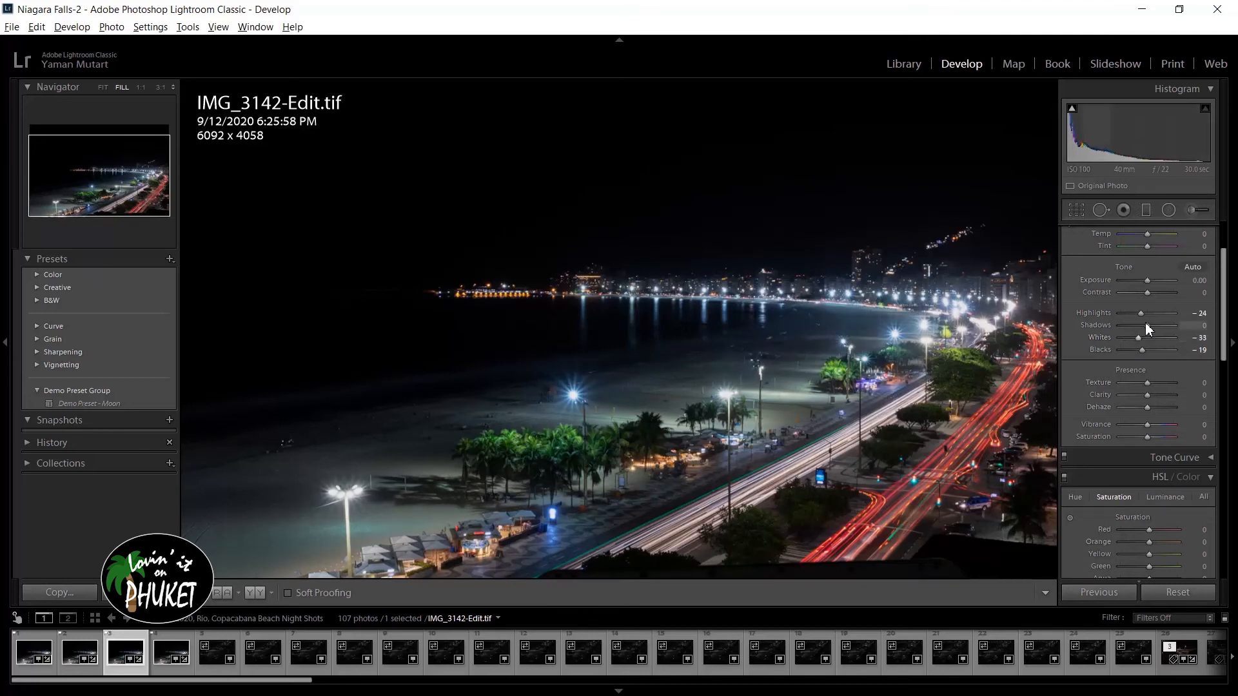
Step: Set the photo's Shadows to −60 and Exposure to −0.20
{"action": "mouse_move", "coordinate": [1146, 326]}
{"action": "left_mouse_down"}
{"action": "mouse_move", "coordinate": [1159, 324]}
{"action": "mouse_move", "coordinate": [1130, 325]}
{"action": "left_mouse_up"}
{"action": "mouse_move", "coordinate": [1131, 324]}
{"action": "left_mouse_down"}
{"action": "mouse_move", "coordinate": [1145, 327]}
{"action": "mouse_move", "coordinate": [1131, 327]}
{"action": "left_mouse_up"}
{"action": "left_click", "coordinate": [1199, 281]}
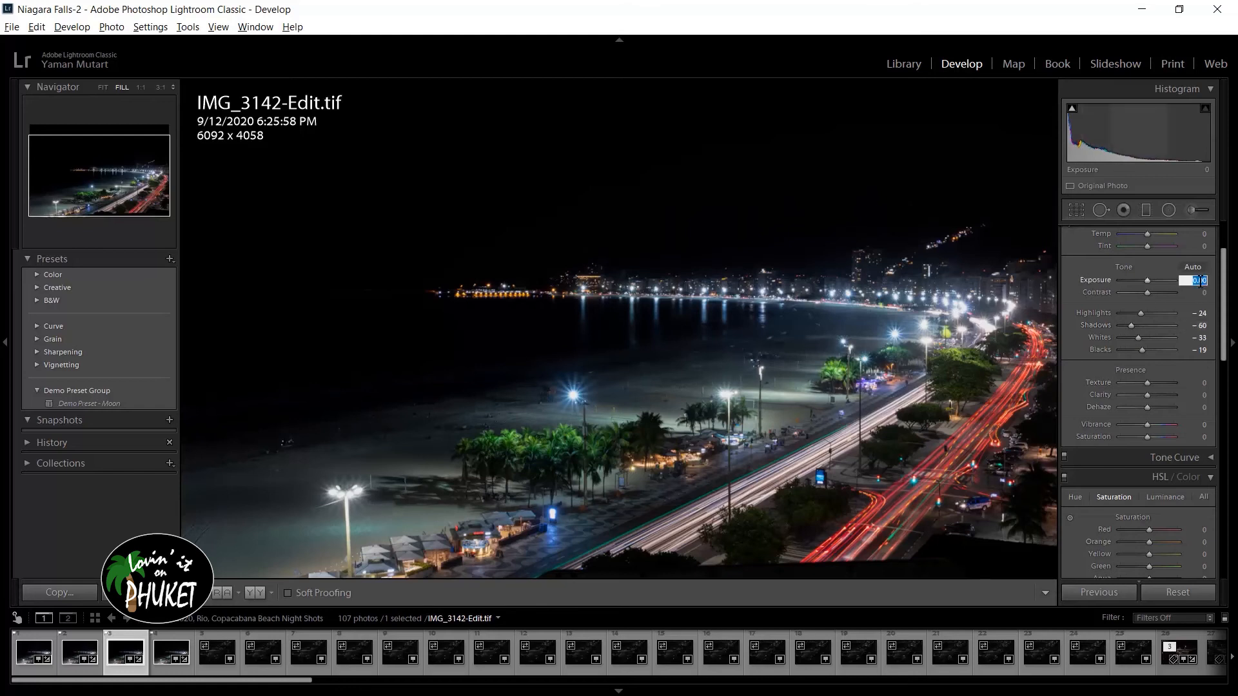
{"action": "key", "text": "Down"}
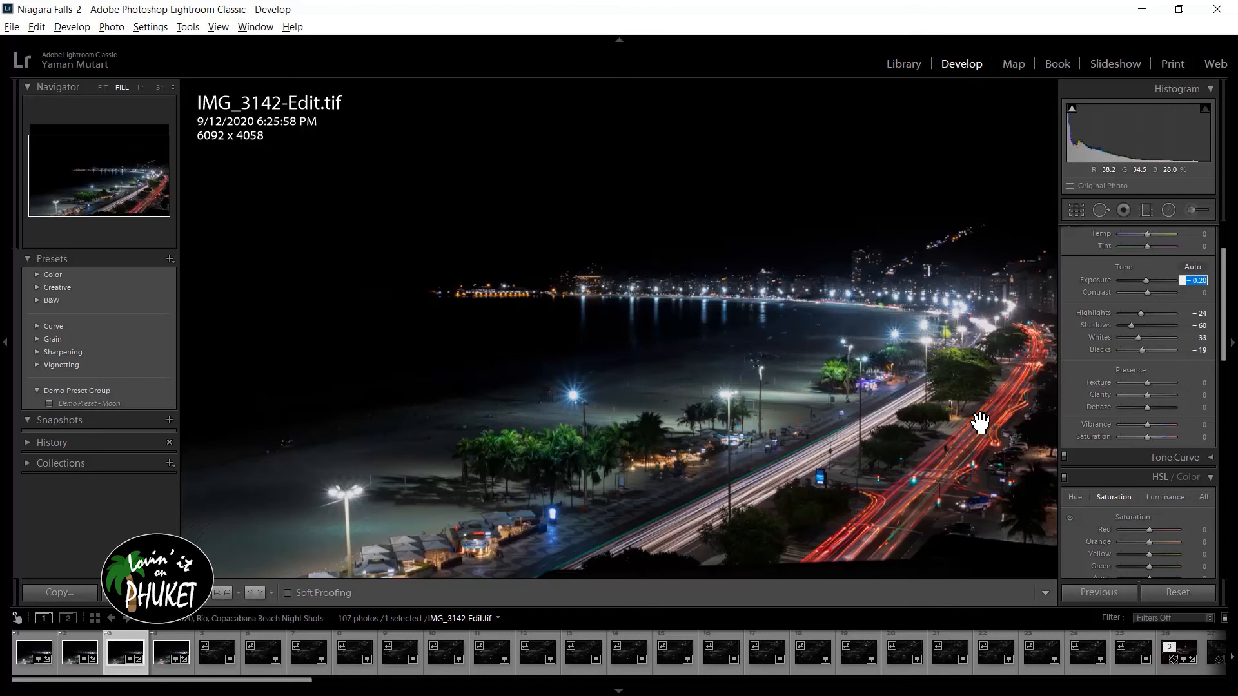
Step: Set the photo's Vibrance to +16 and Saturation to −8
{"action": "left_click", "coordinate": [1204, 424]}
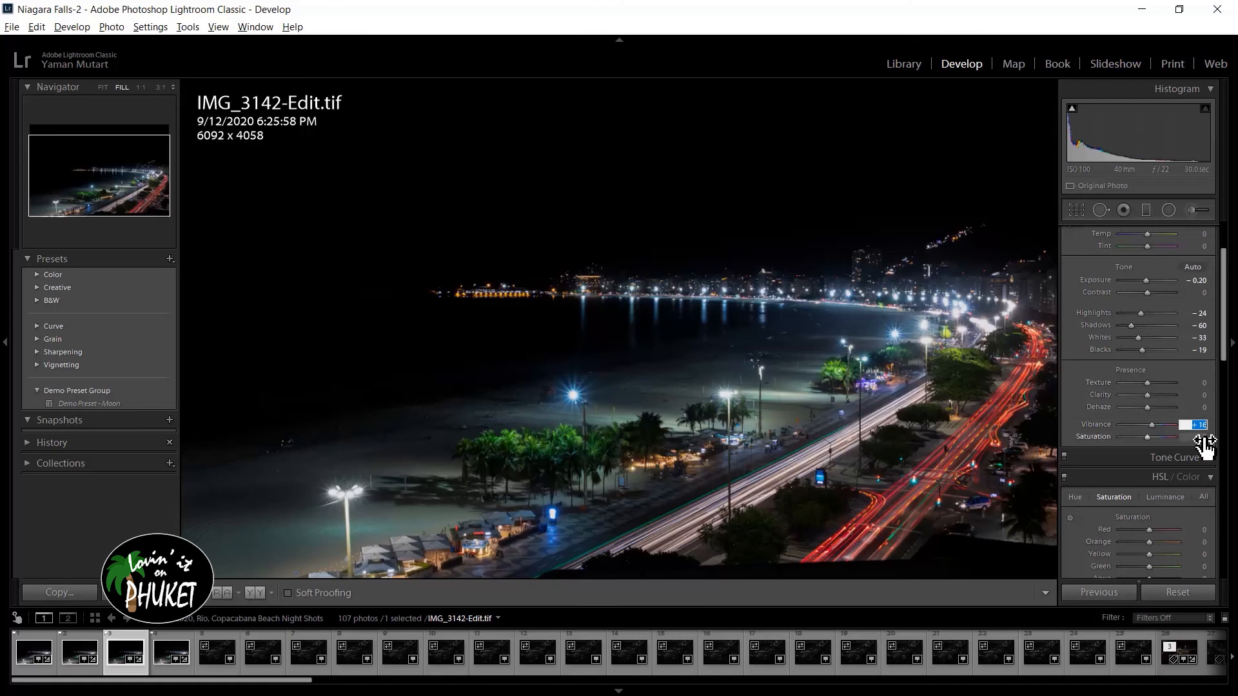
{"action": "left_click", "coordinate": [1204, 443]}
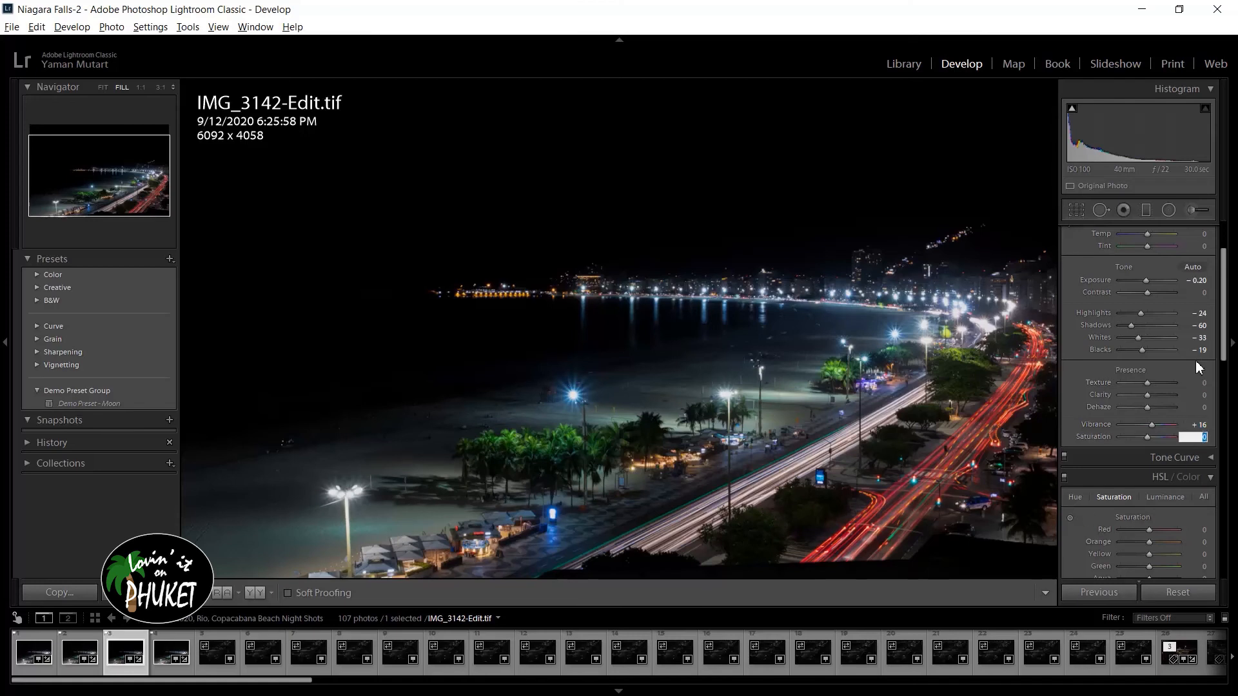
{"action": "key", "text": "Down"}
{"action": "key", "text": "Down"}
{"action": "key", "text": "Return"}
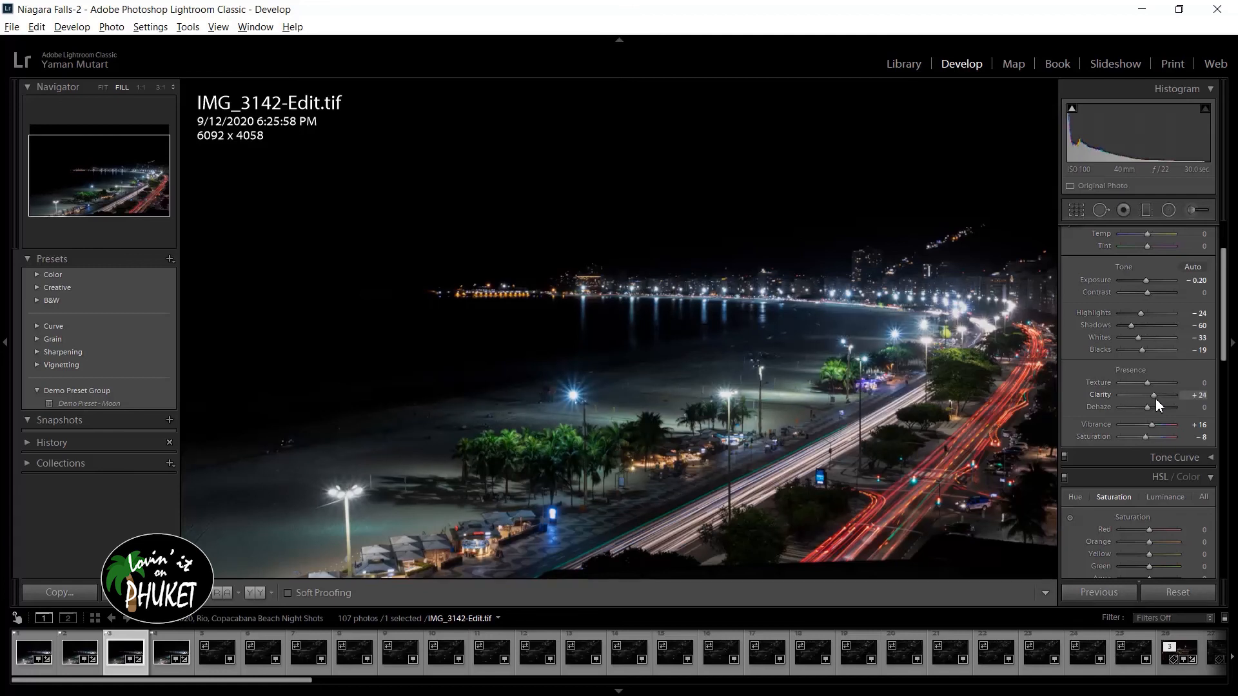
Step: Set the photo's Clarity to +26 and Dehaze to +12
{"action": "mouse_move", "coordinate": [1153, 400]}
{"action": "left_mouse_down"}
{"action": "mouse_move", "coordinate": [1167, 400]}
{"action": "mouse_move", "coordinate": [1154, 402]}
{"action": "left_mouse_up"}
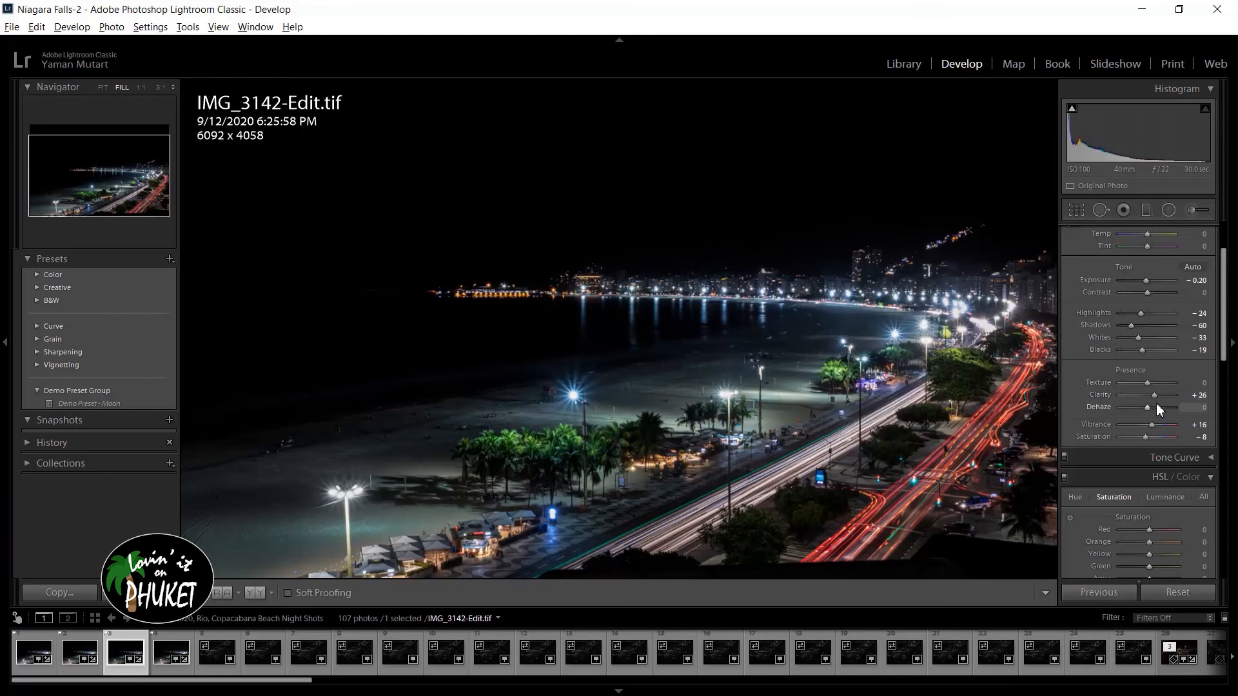
{"action": "left_click", "coordinate": [1199, 409]}
{"action": "type", "text": "3"}
{"action": "key", "text": "Return"}
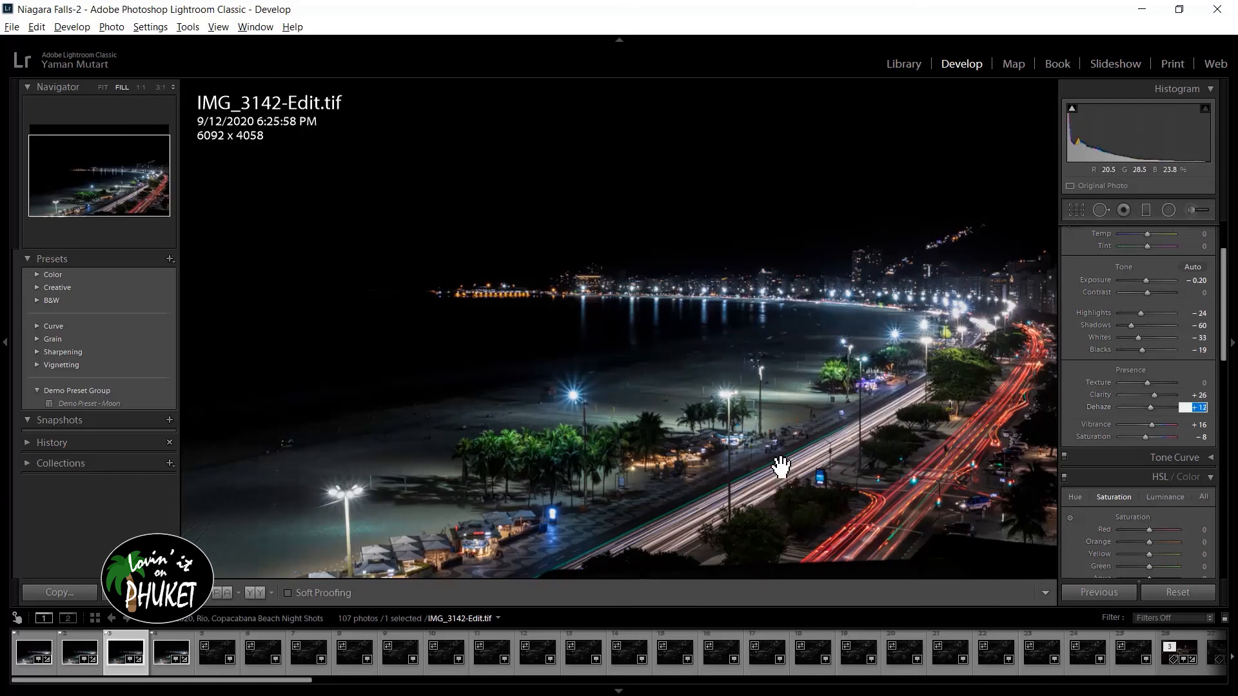
{"action": "key", "text": "Return"}
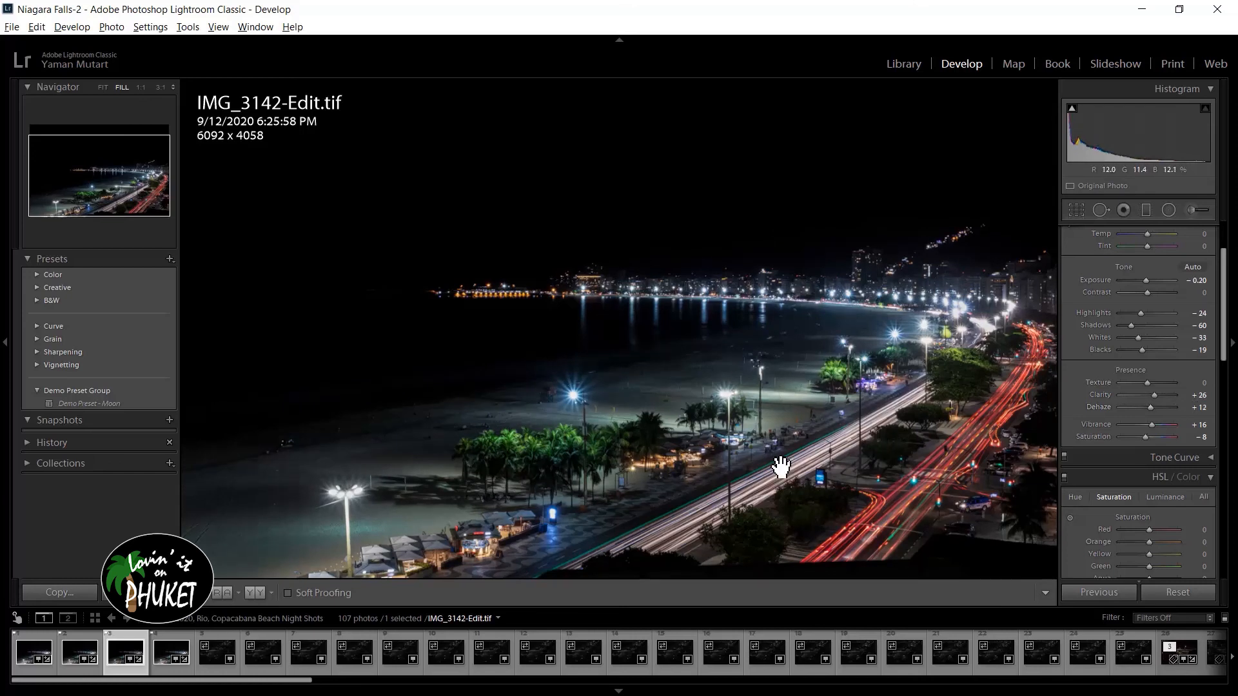